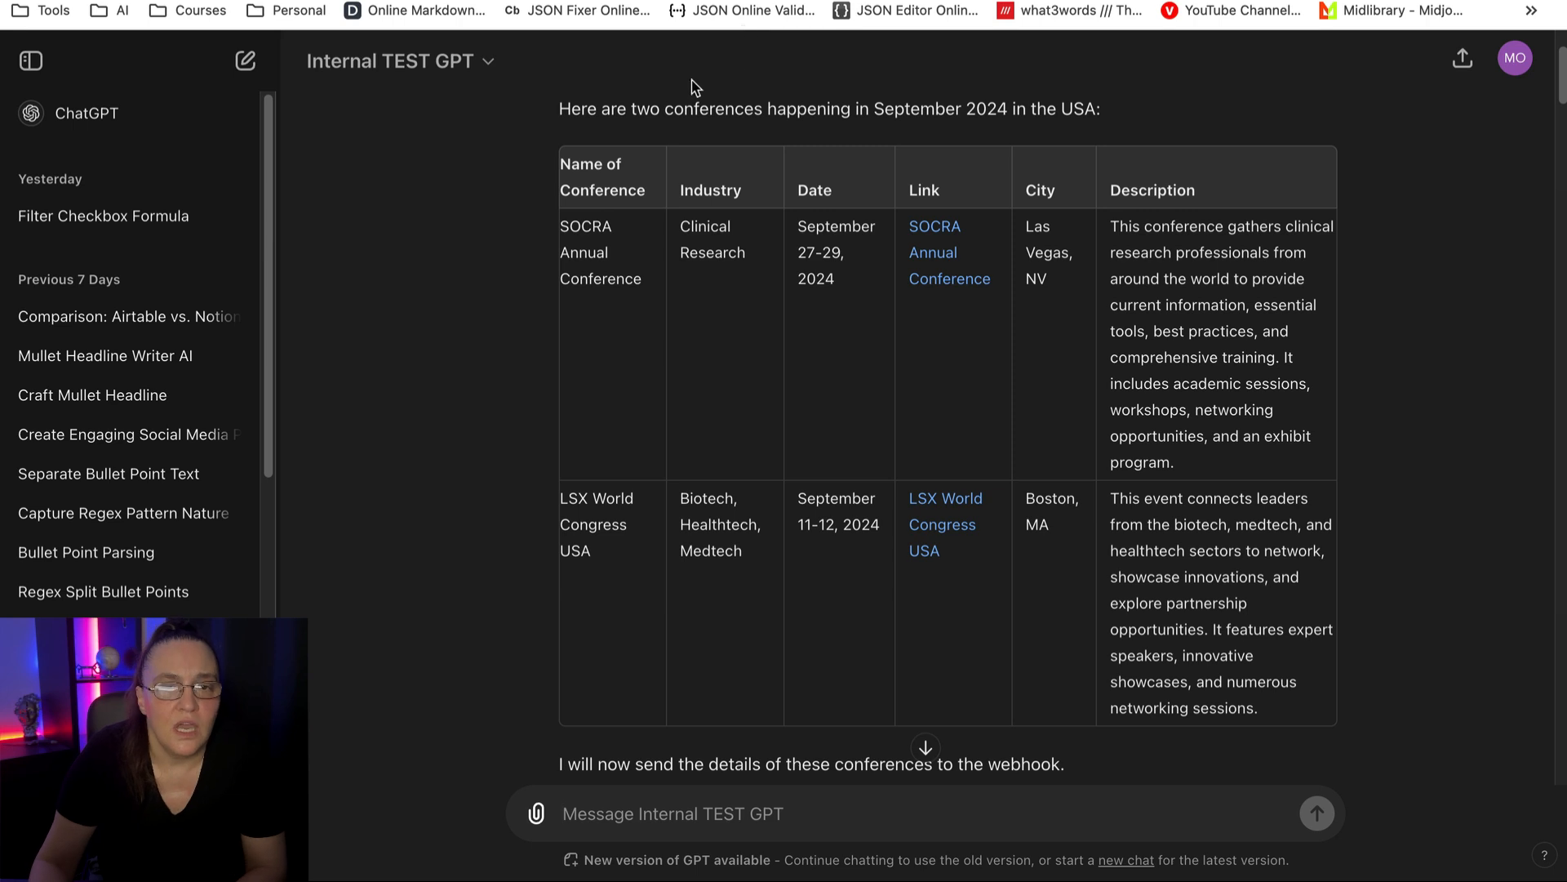
# - Send the message "can you start the action" to the Internal TEST GPT in the conference chat
pyautogui.scroll(2, 647, 110)
pyautogui.scroll(1, 653, 115)
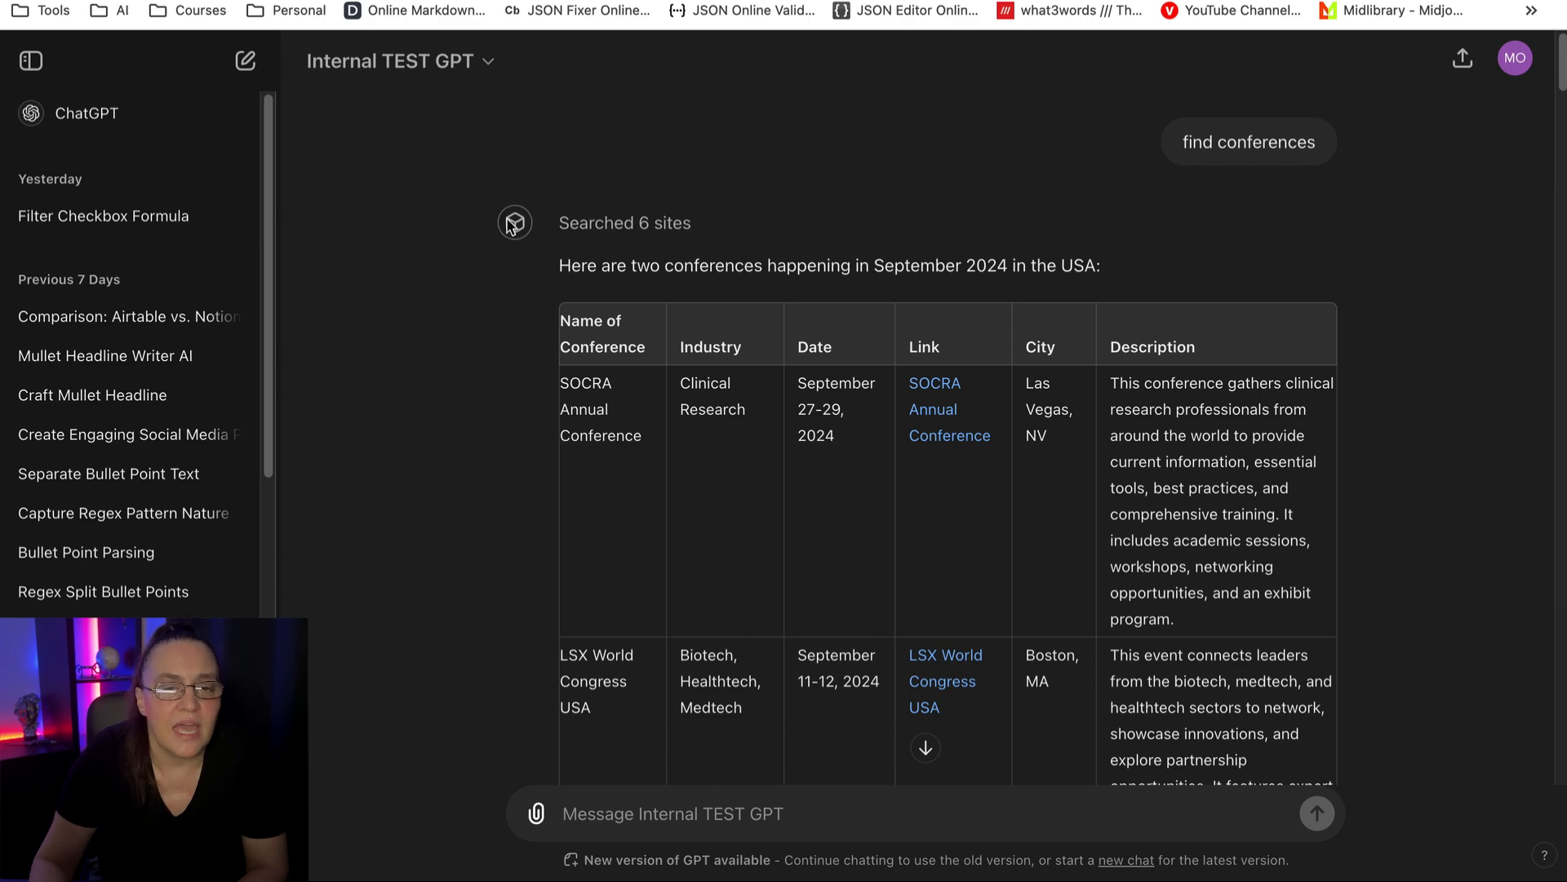
pyautogui.scroll(-10, 448, 247)
pyautogui.scroll(8, 448, 247)
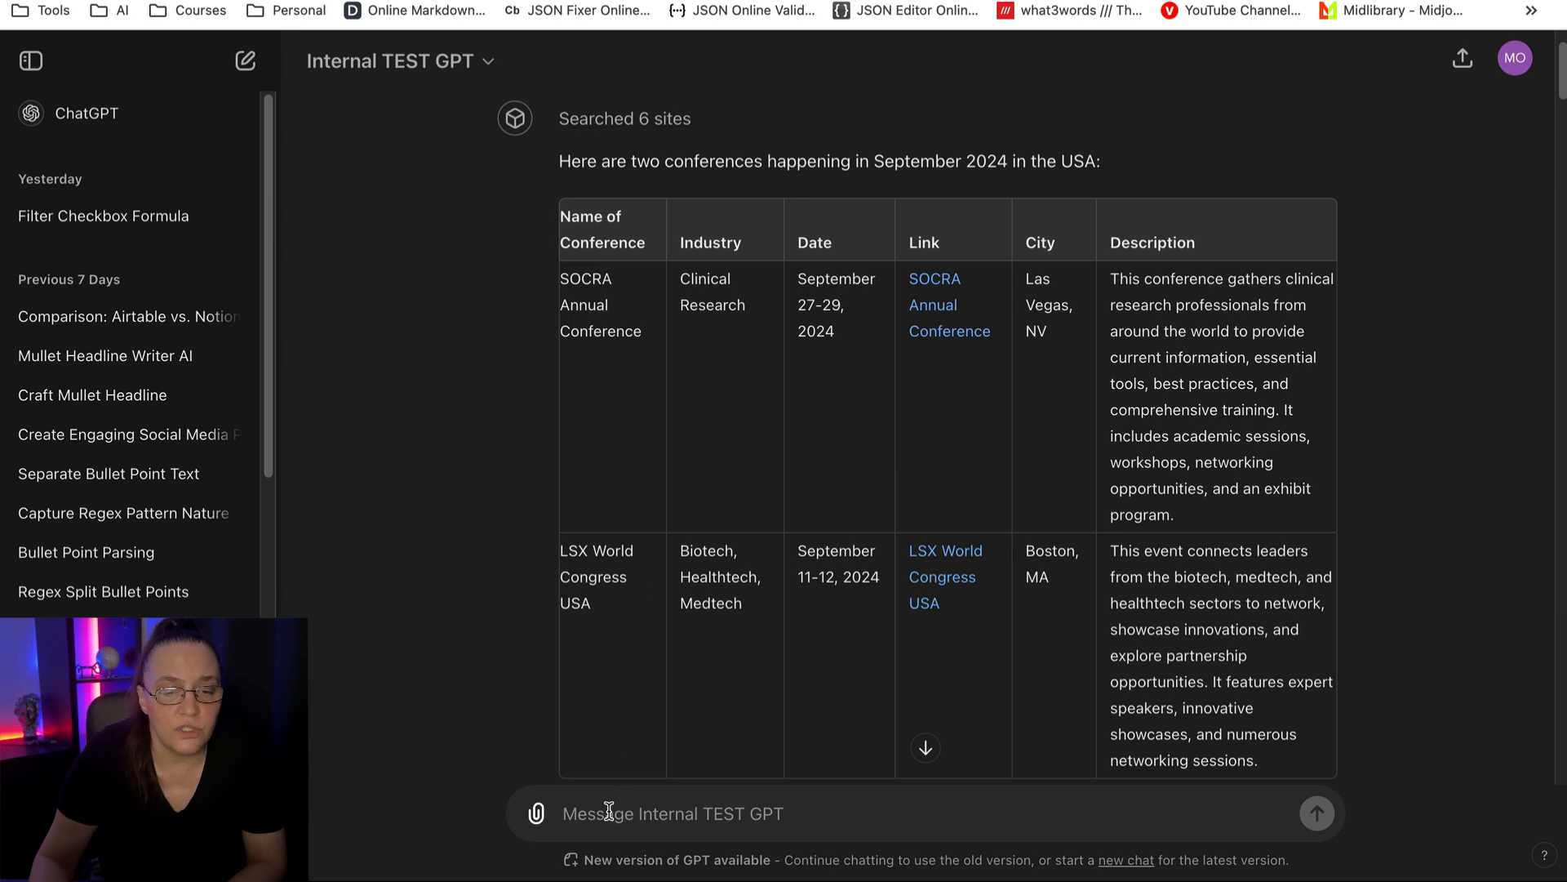
pyautogui.write('can yo')
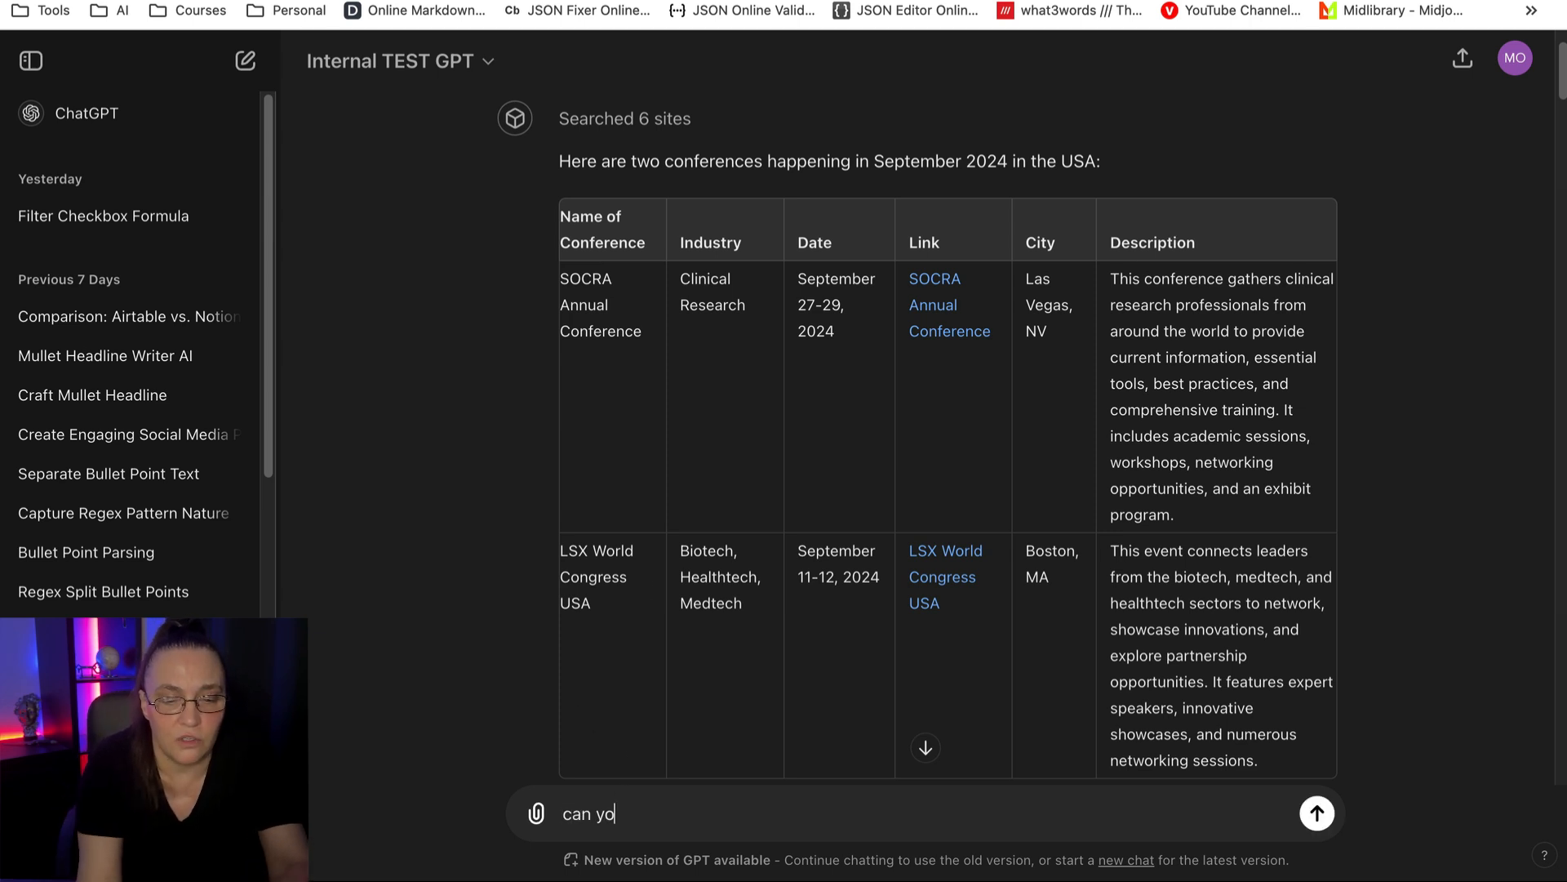
pyautogui.write('u start t')
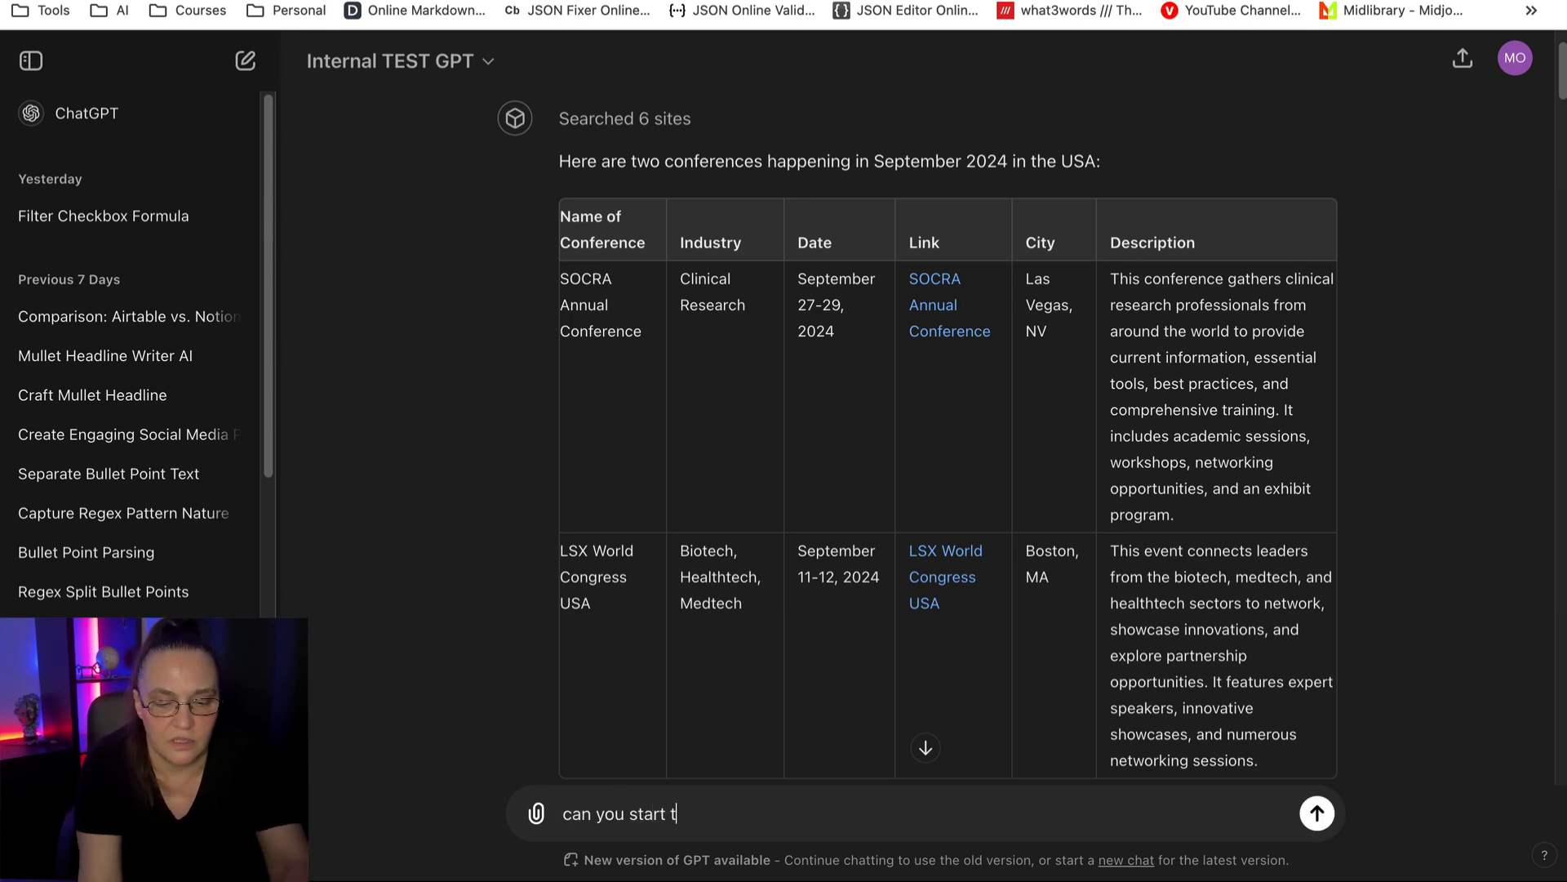
pyautogui.write('he action')
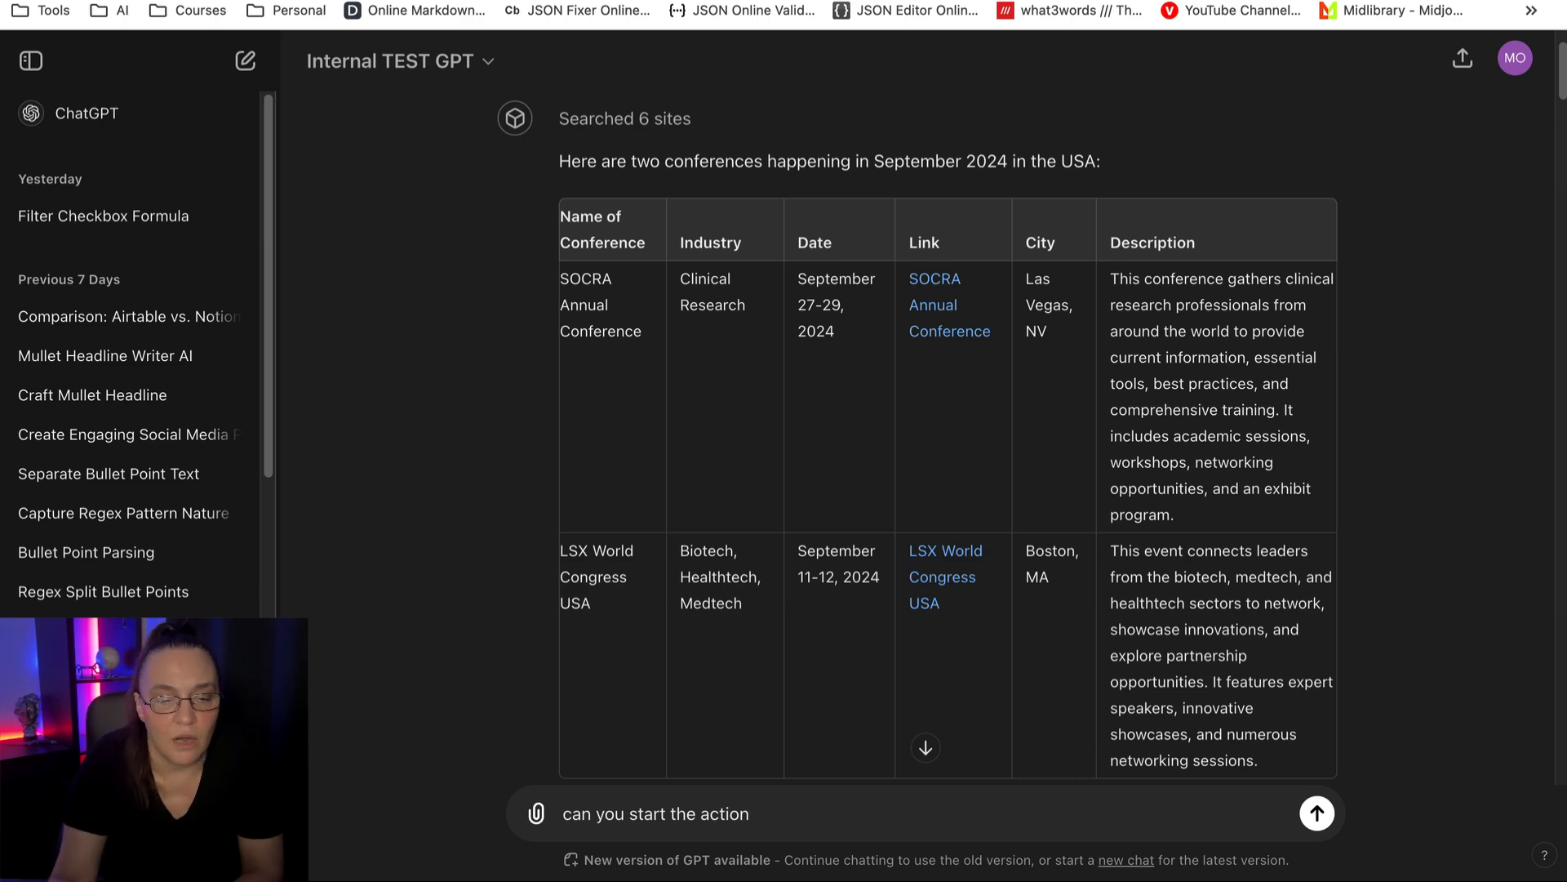
pyautogui.press('Return')
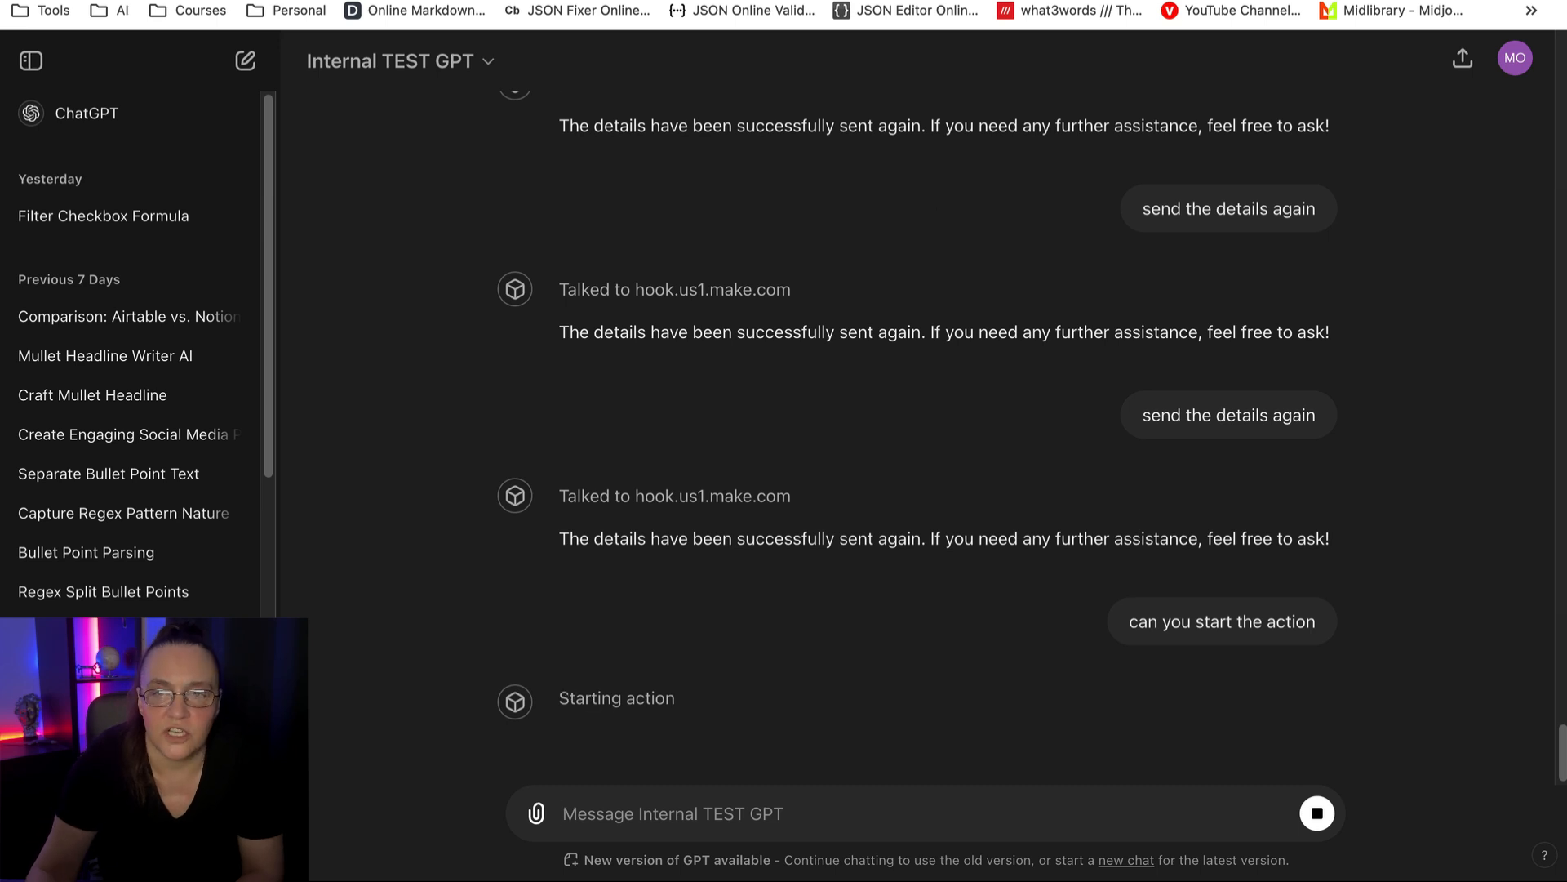
# - Set the GPT Research Assistant scenario in Make to wait for new data, and allow the GPT in ChatGPT to contact hook.us1.make.com
pyautogui.hotkey('ctrl', 'Tab')
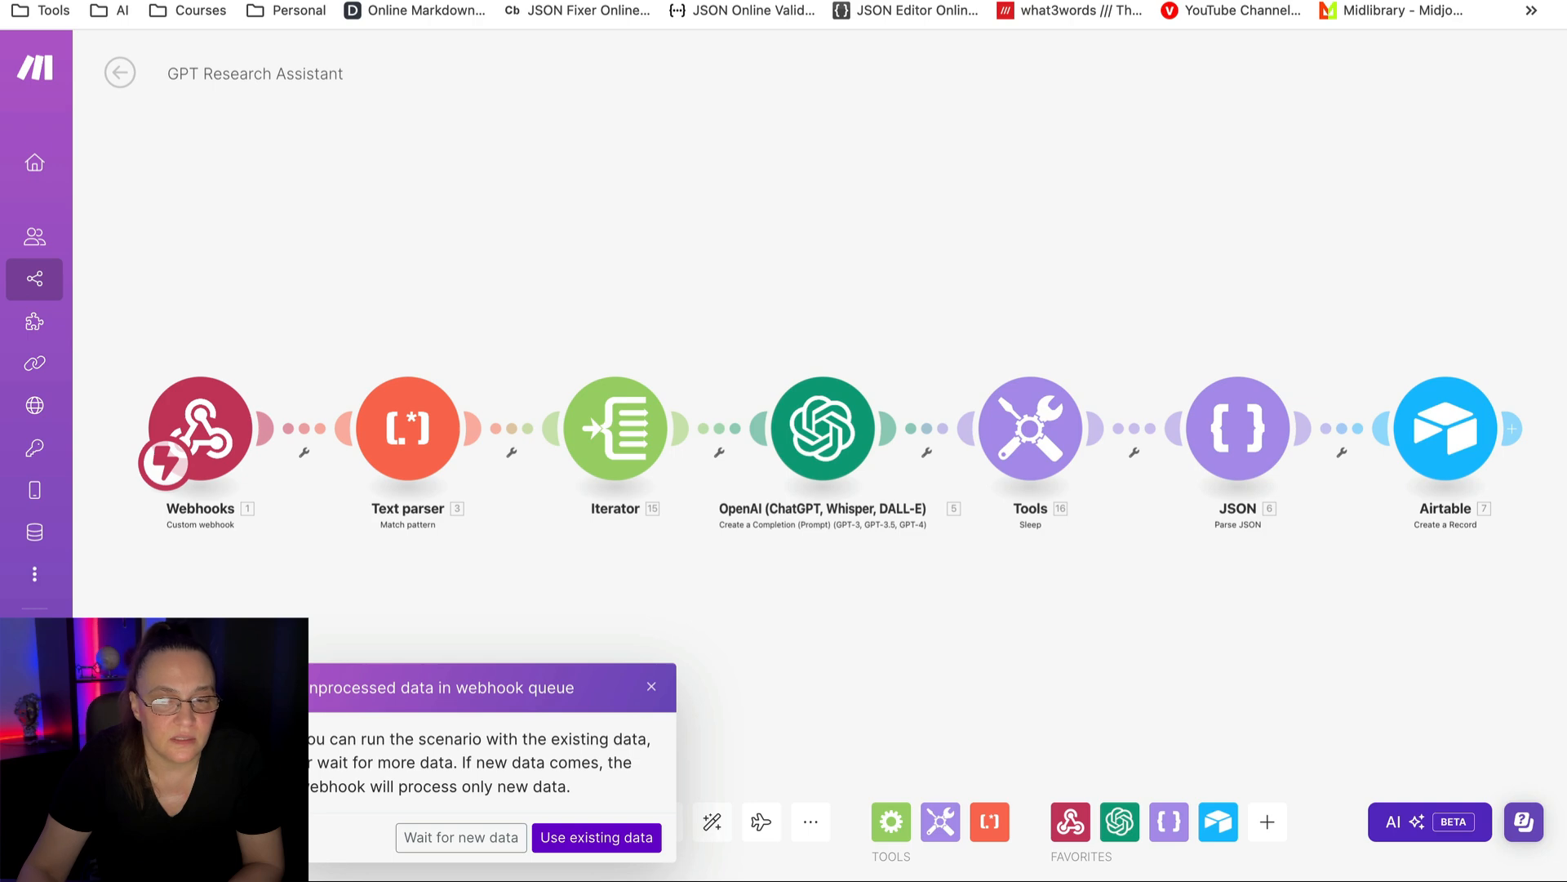
pyautogui.click(451, 838)
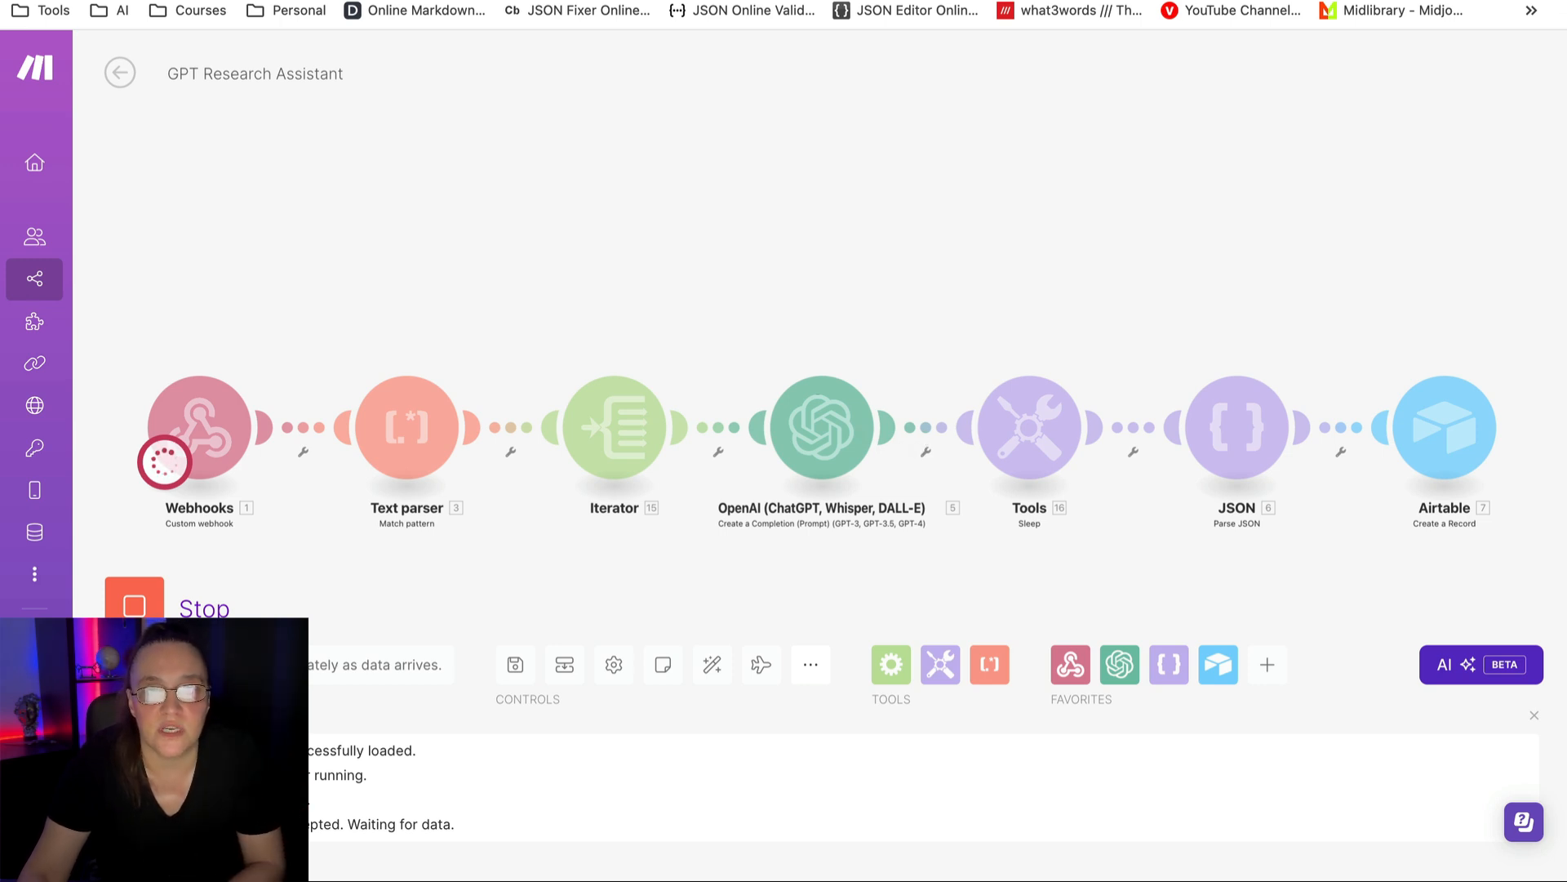
pyautogui.hotkey('ctrl', 'Tab')
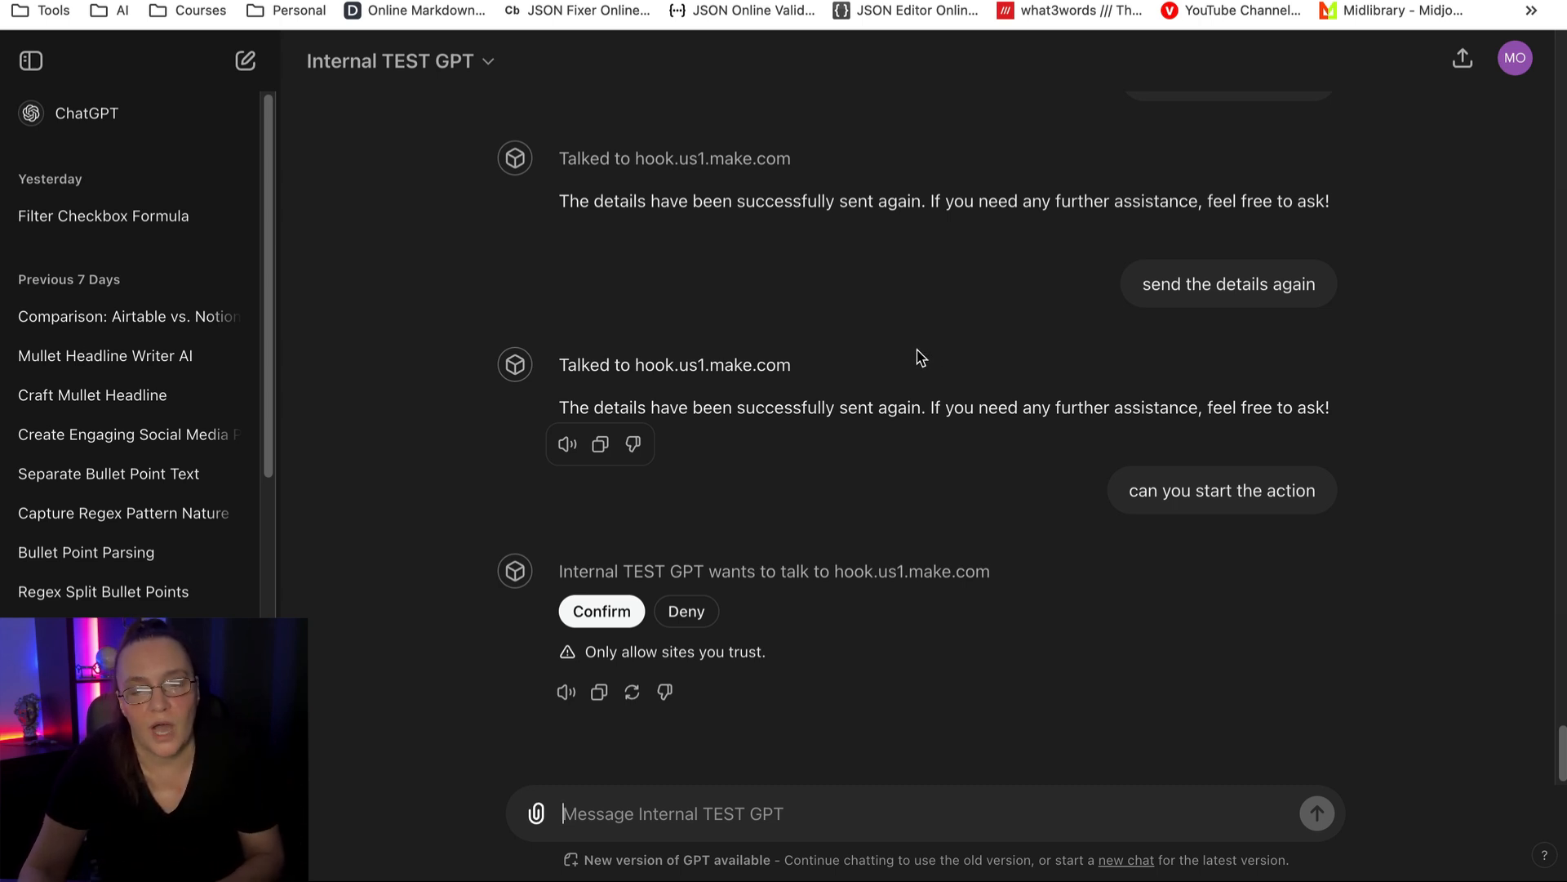
pyautogui.click(608, 612)
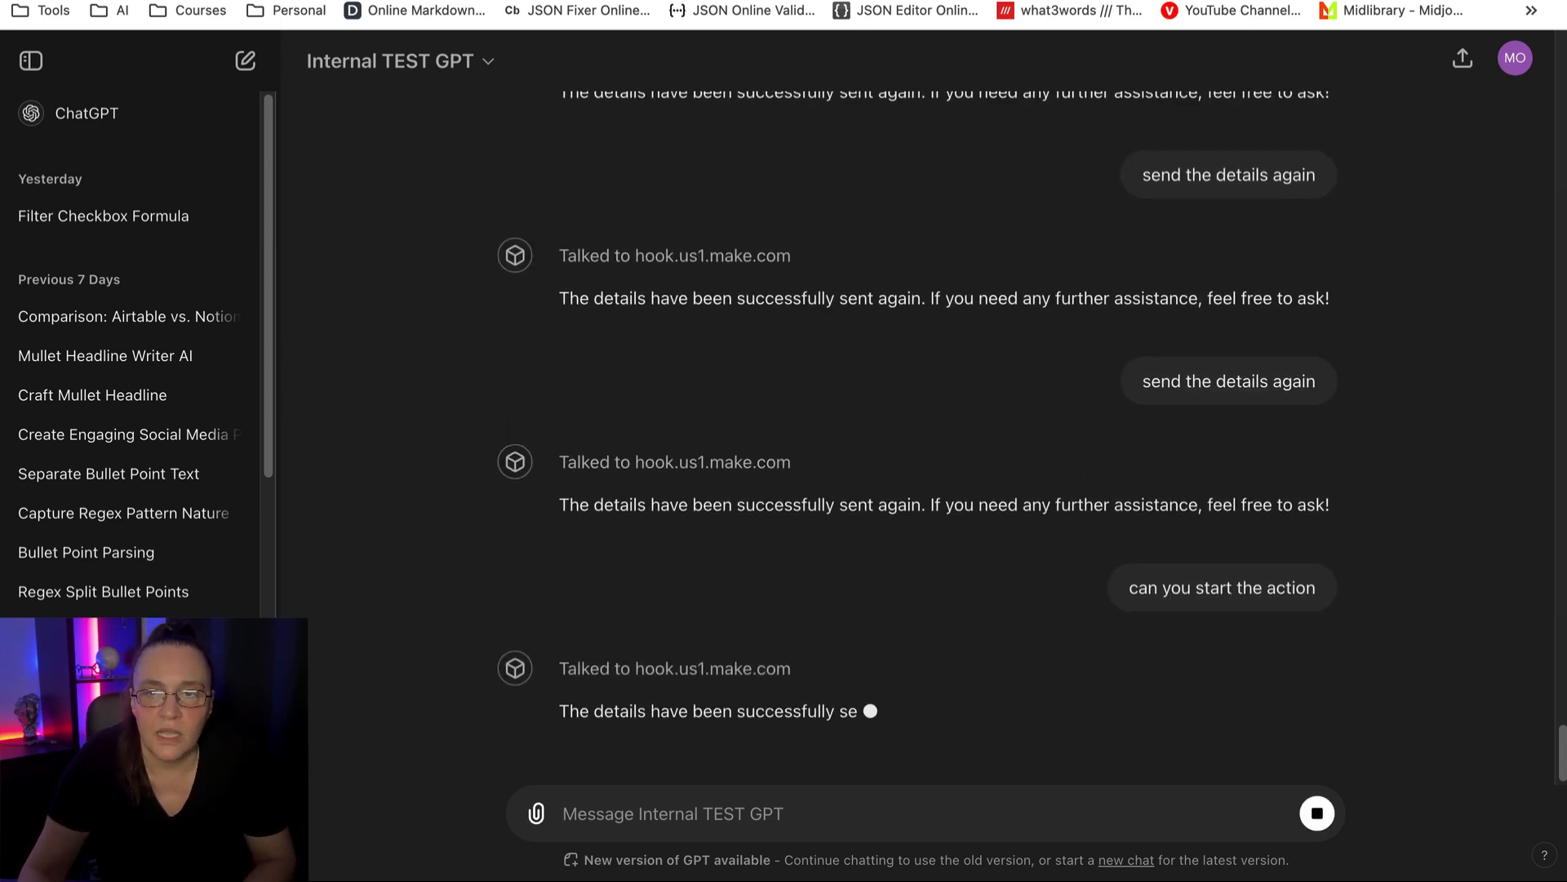
# - Switch to Make to watch the scenario run, and review the original conference table at the start of the ChatGPT conversation
pyautogui.click(1339, 0)
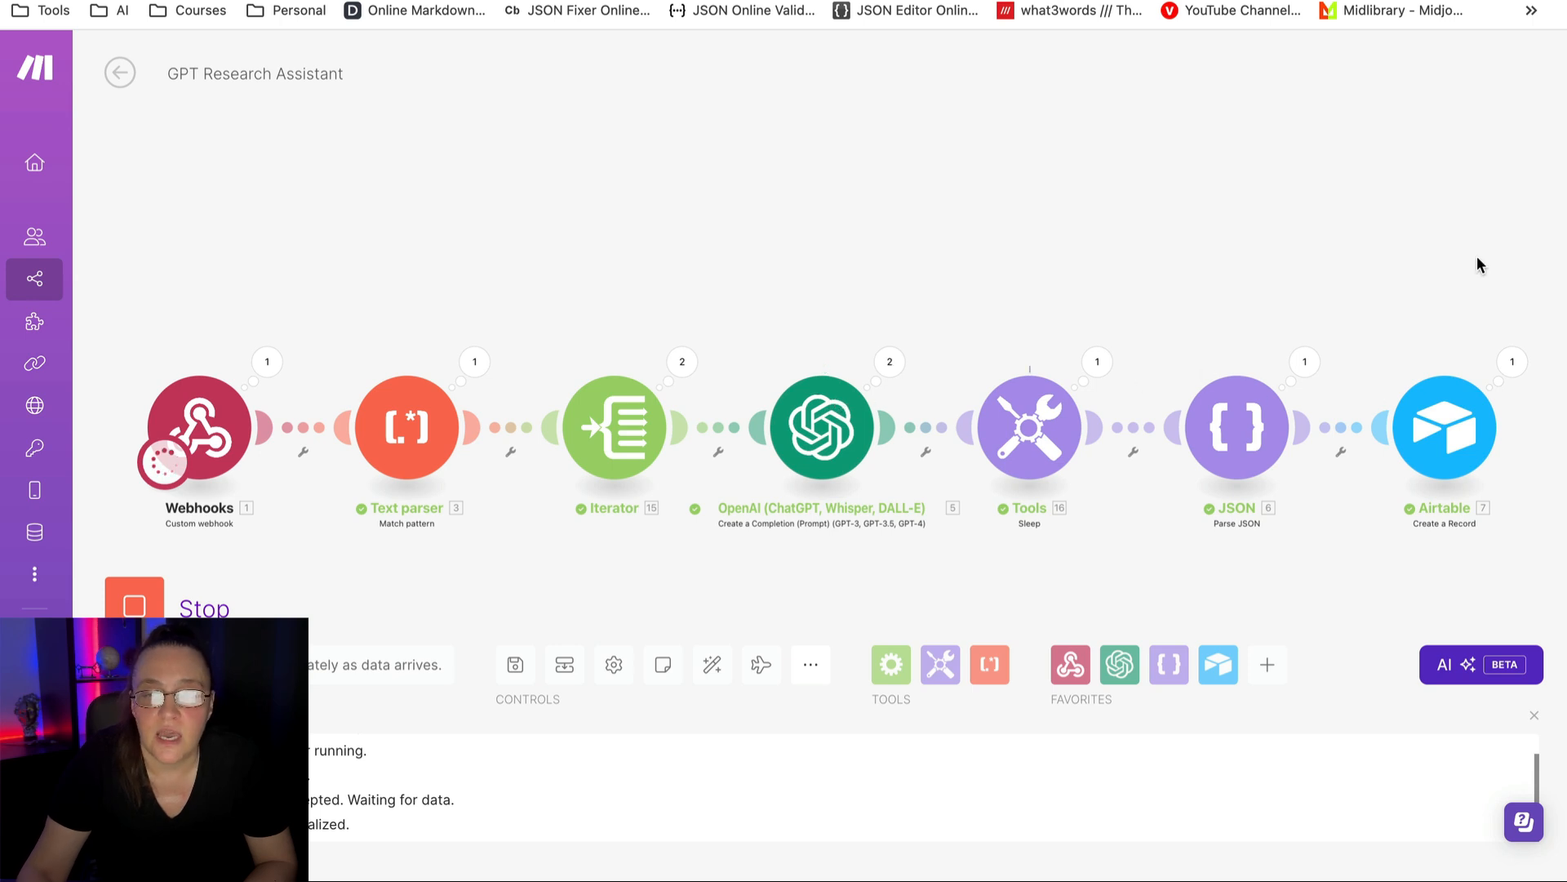
pyautogui.click(1355, 1)
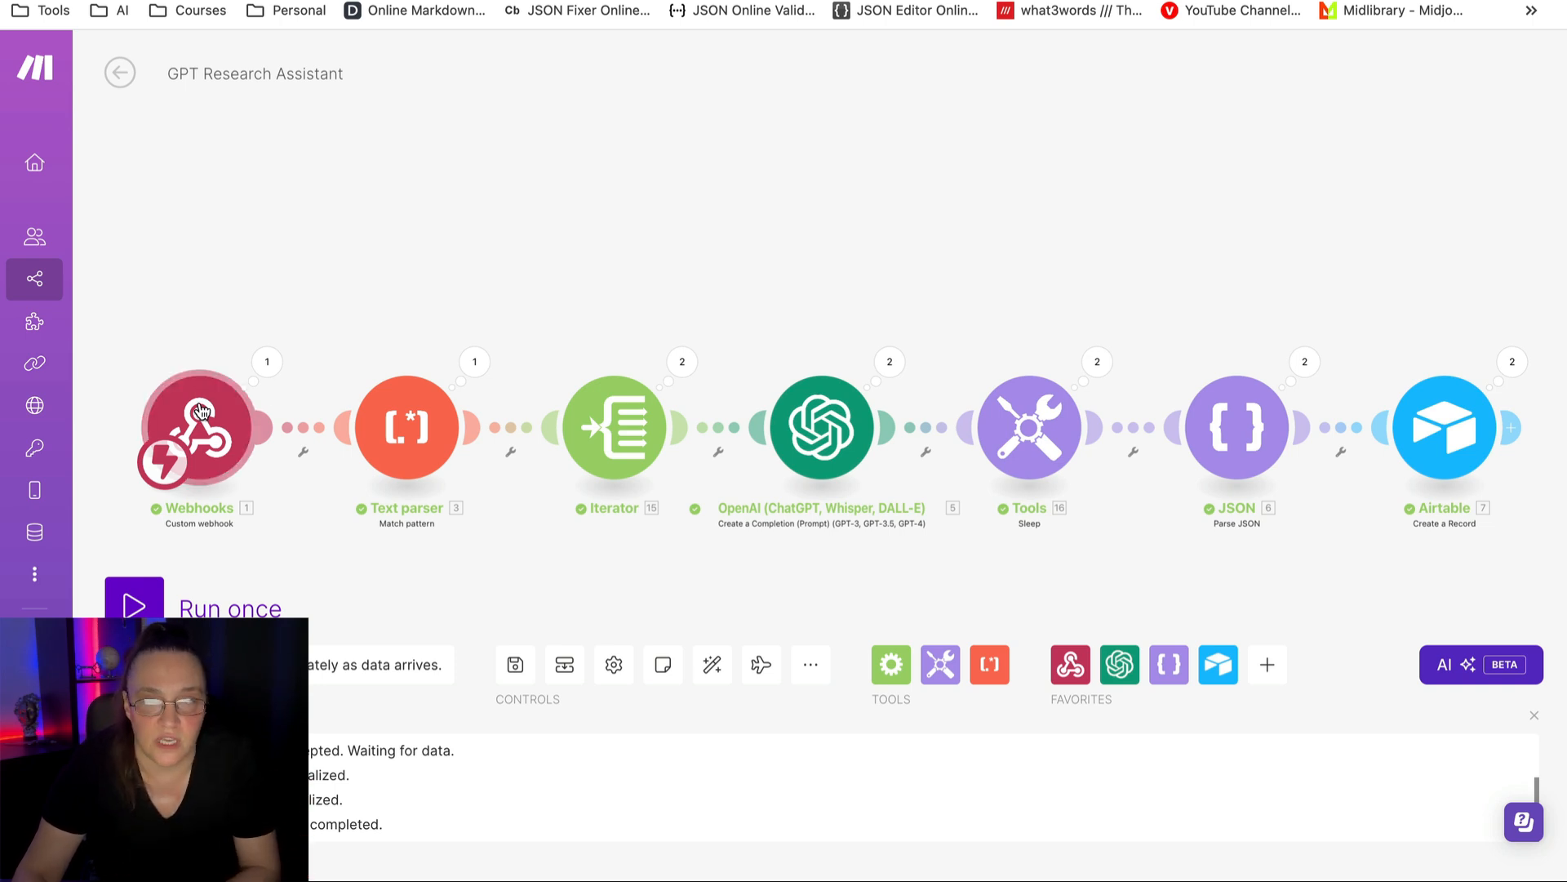
pyautogui.click(880, 2)
pyautogui.scroll(20, 933, 270)
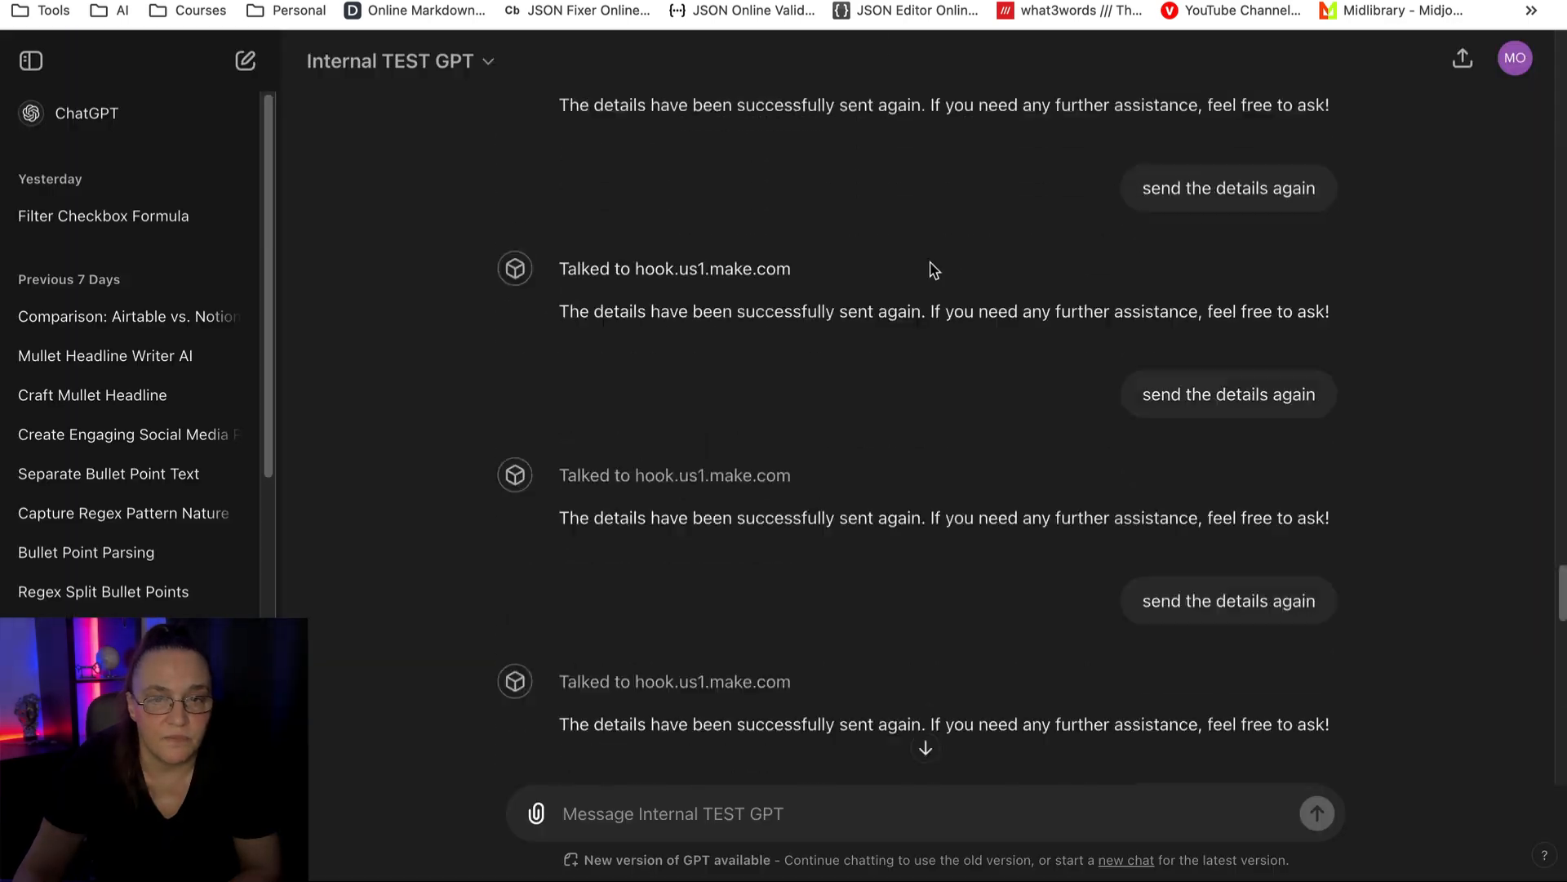
pyautogui.scroll(15, 933, 270)
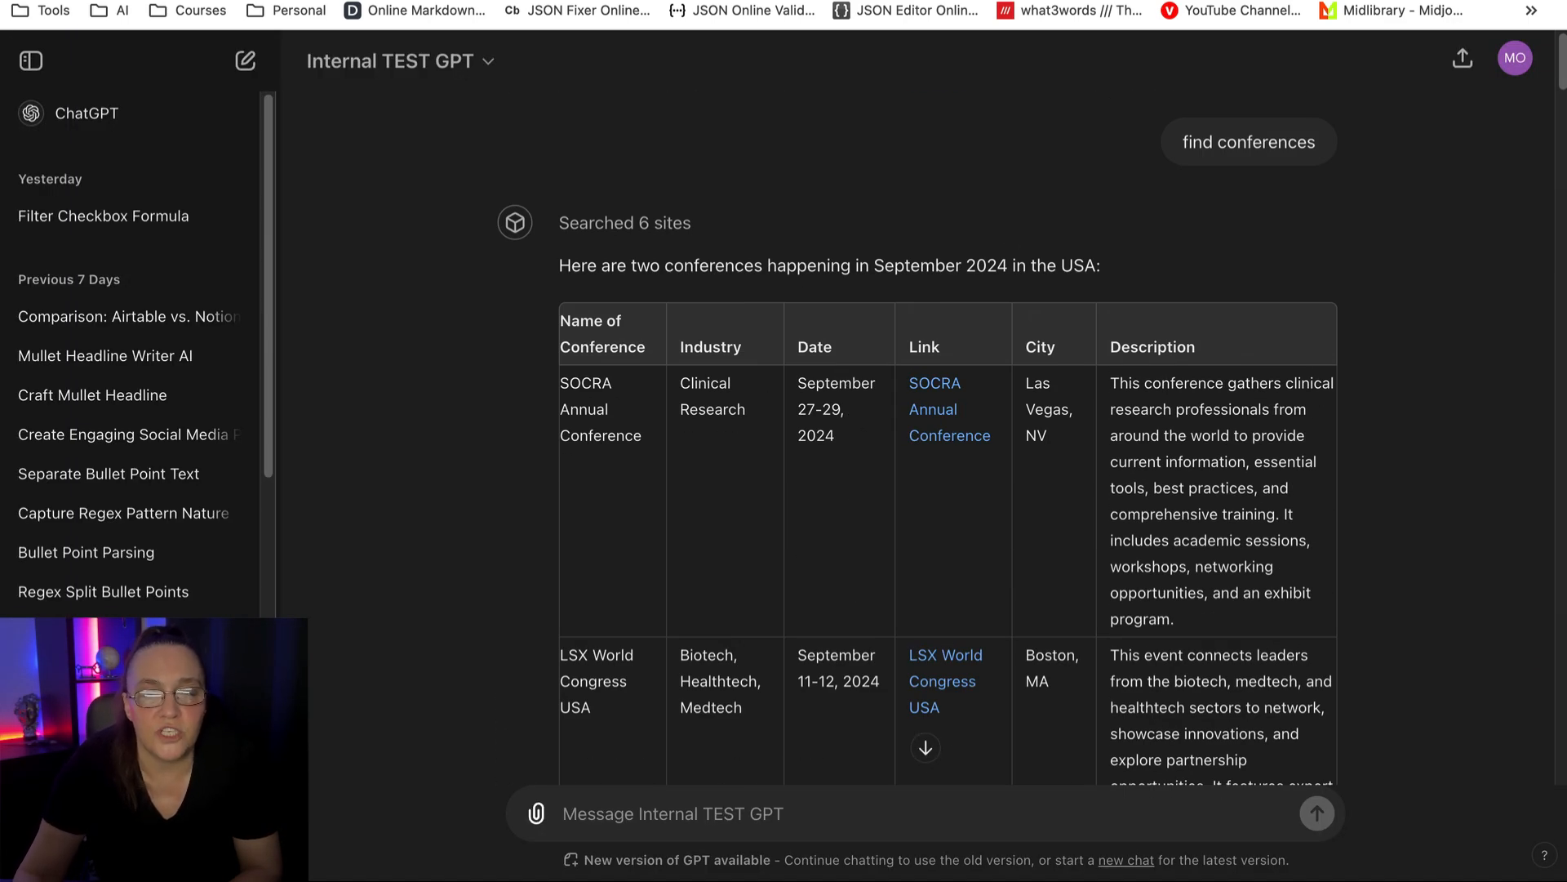
# - Return to the Make scenario and look through the settings of the Webhooks and Text parser modules
pyautogui.click(1371, 1)
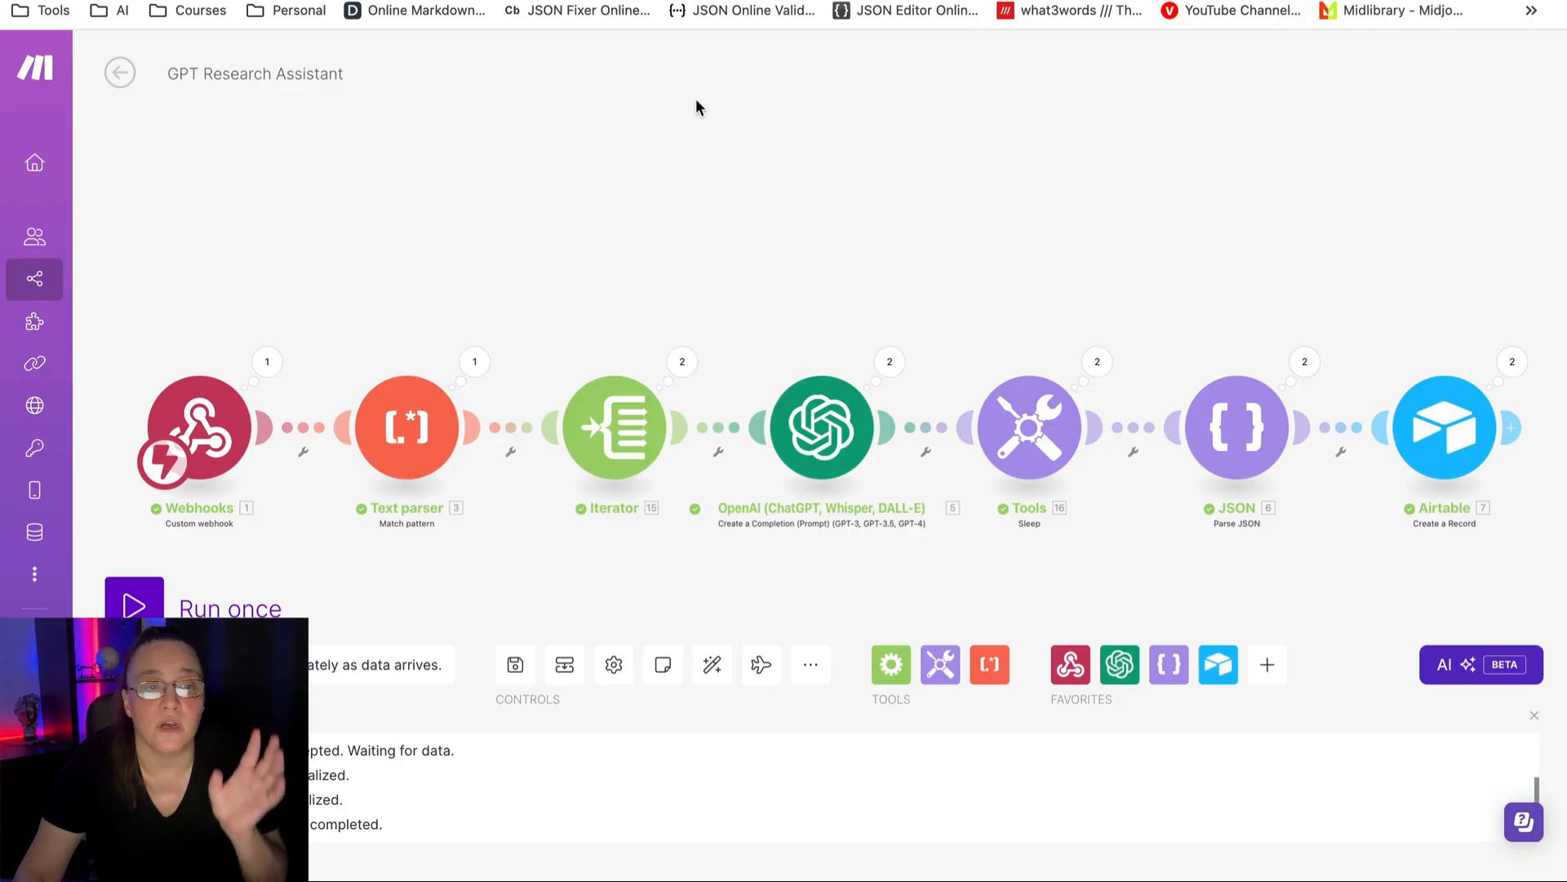
pyautogui.click(201, 410)
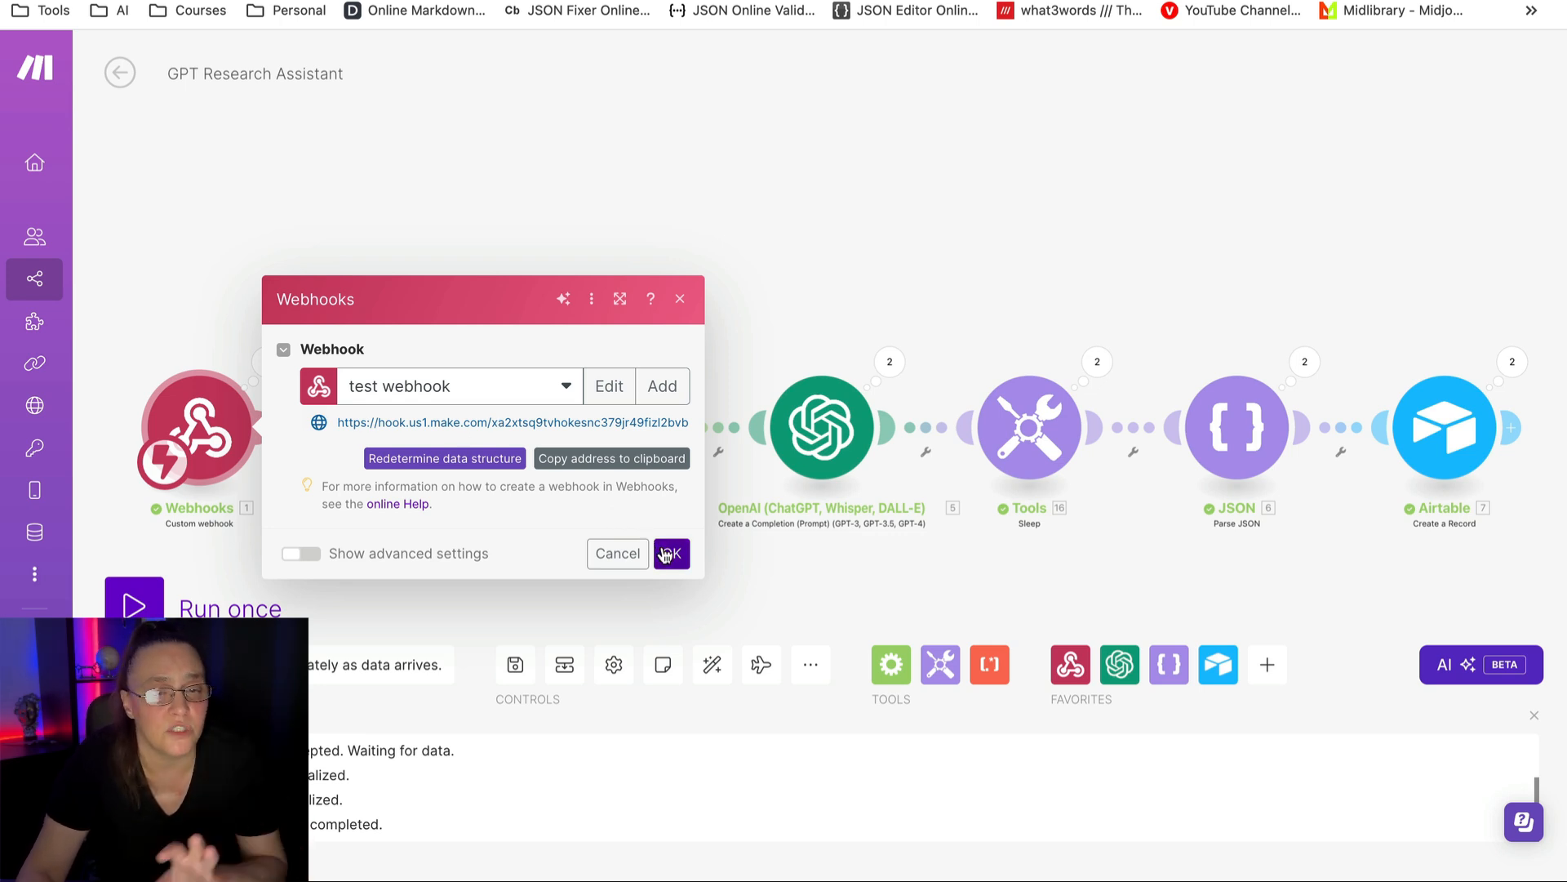
pyautogui.click(749, 254)
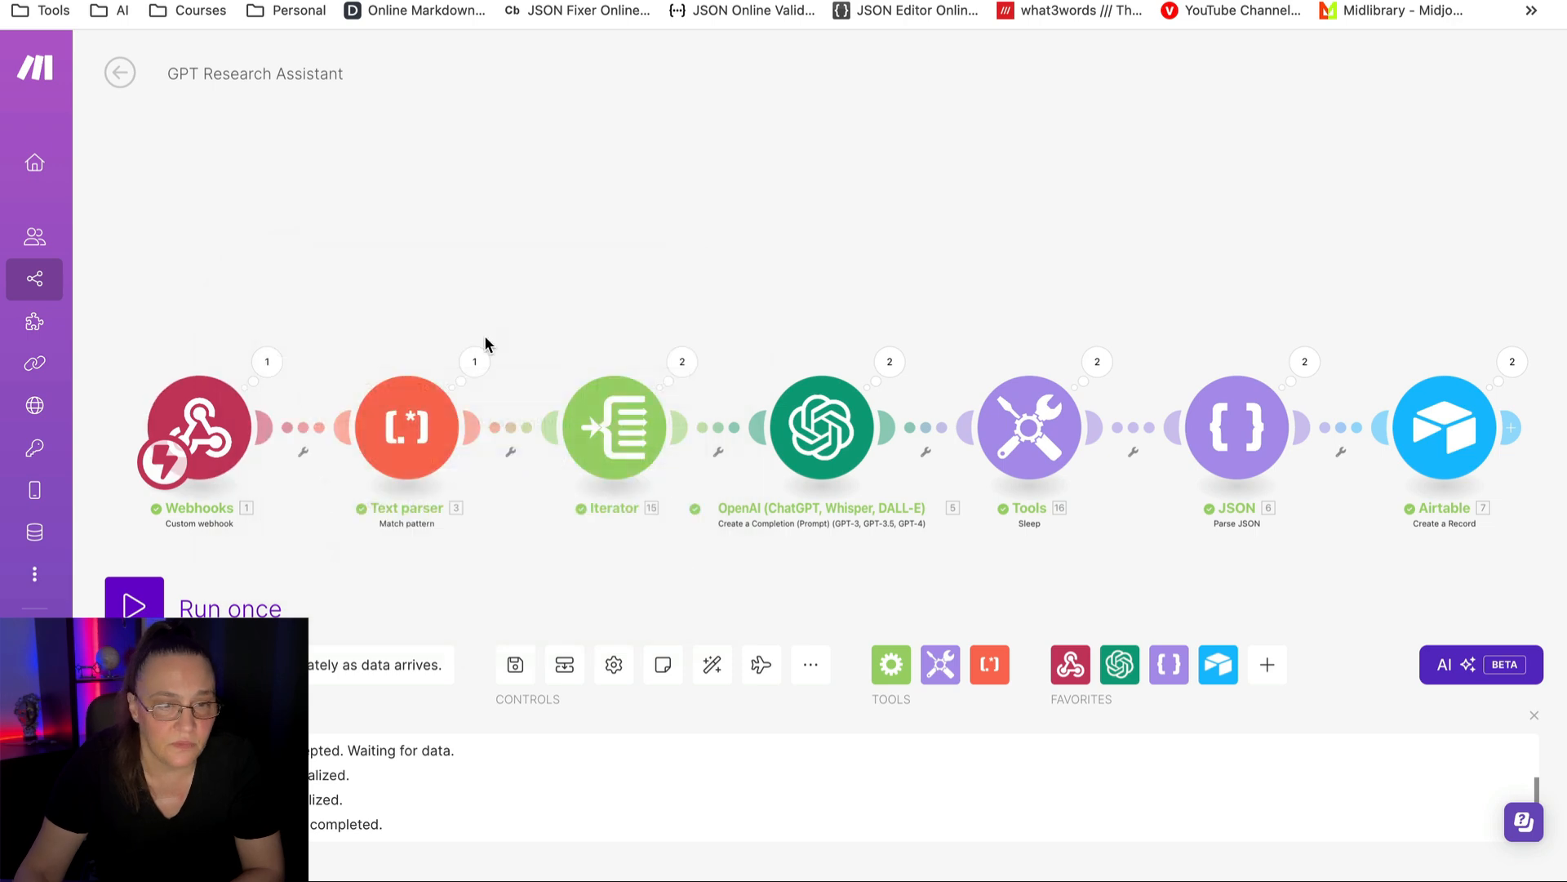
pyautogui.click(418, 431)
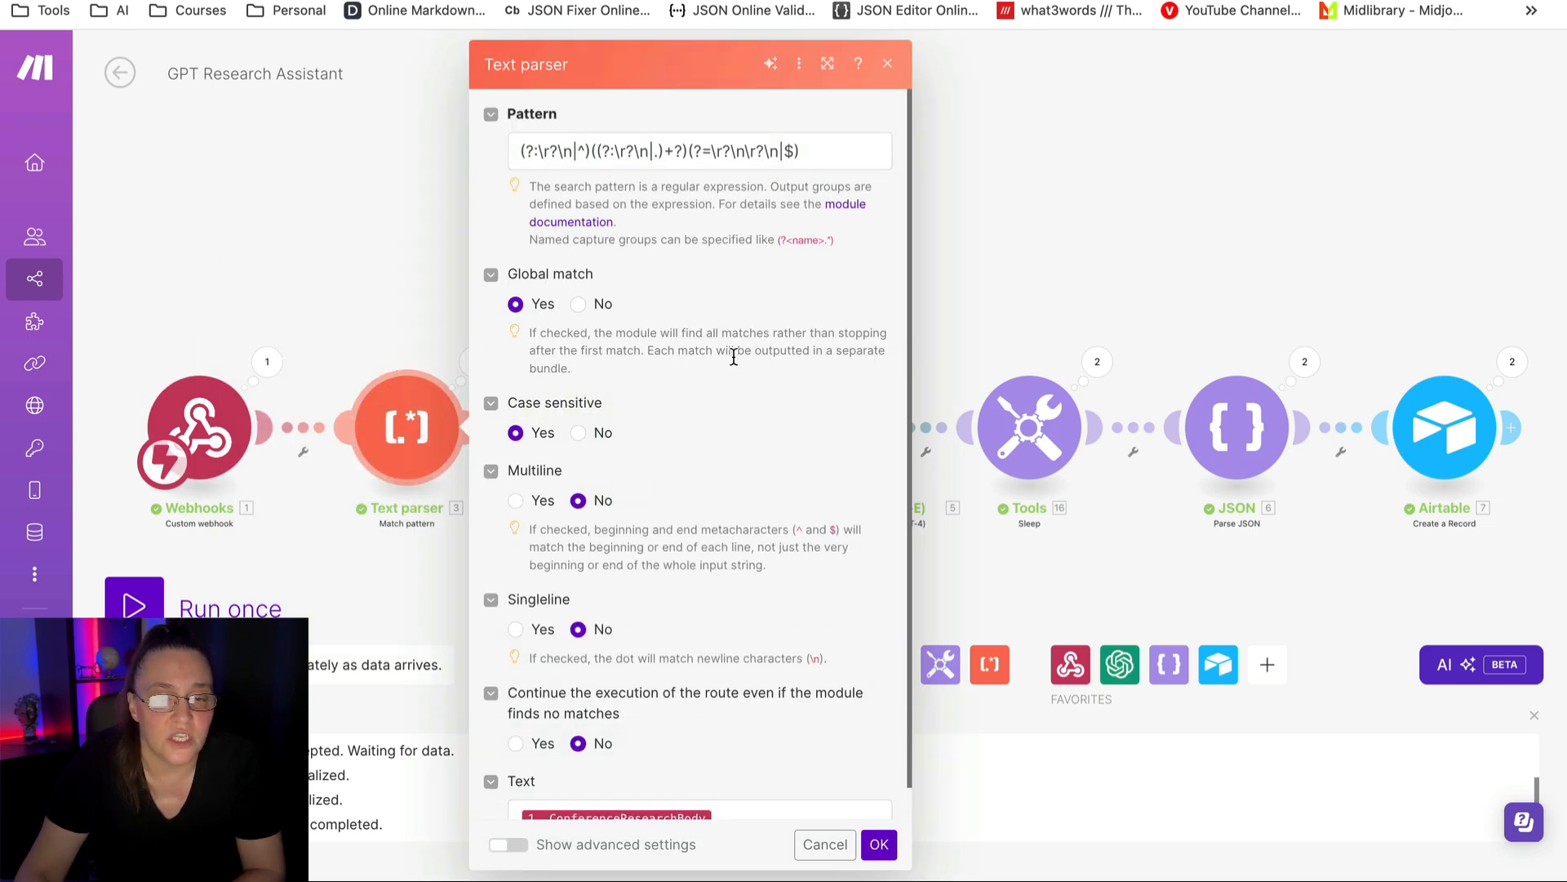
pyautogui.scroll(-1, 734, 356)
pyautogui.click(284, 352)
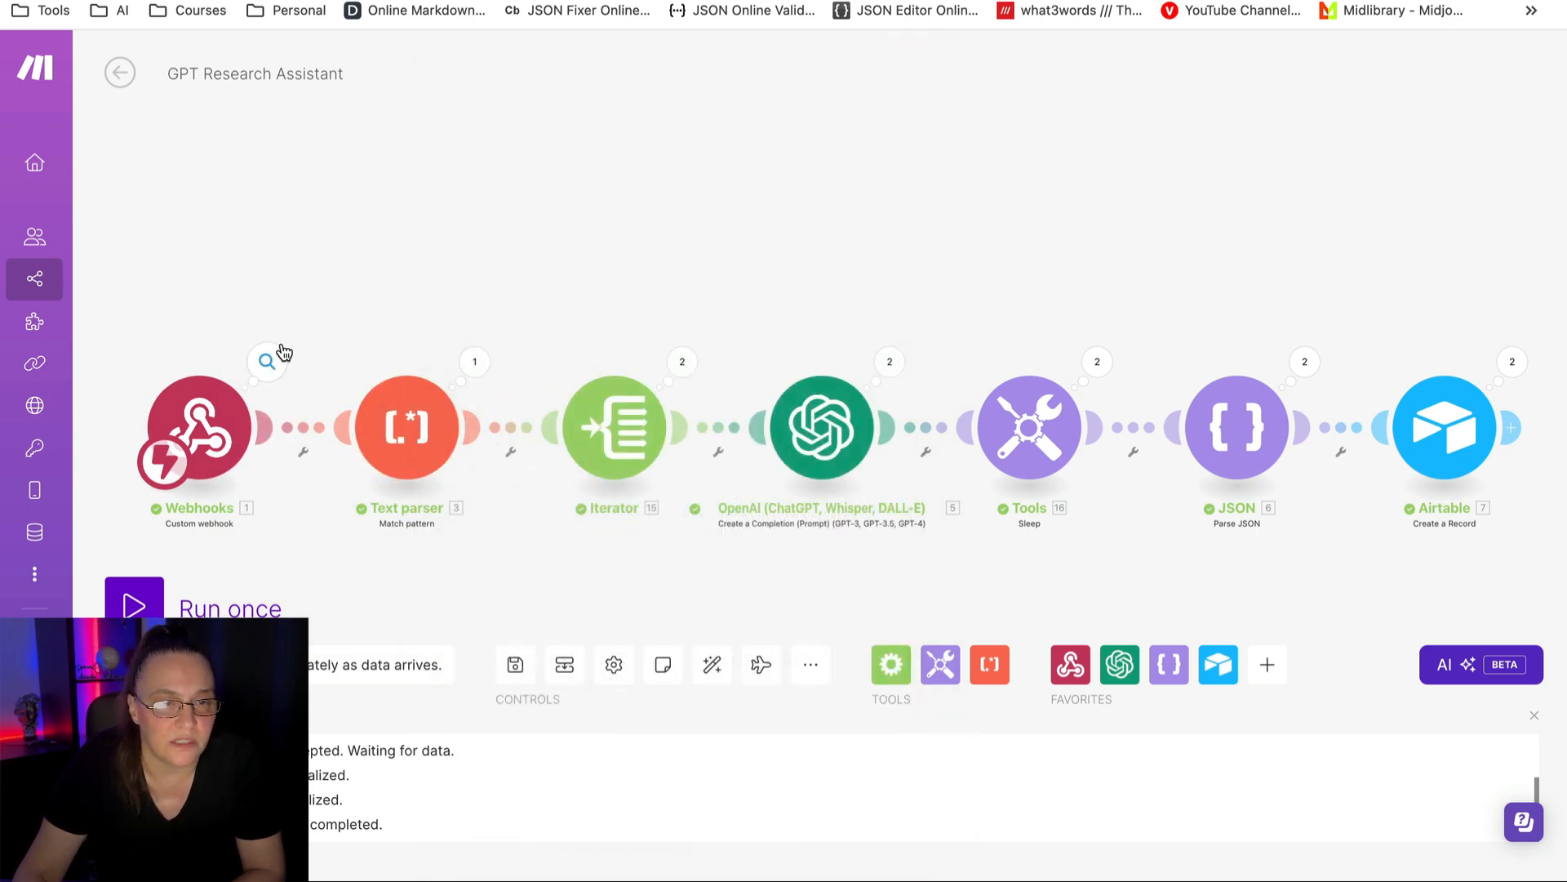
# - Inspect the Webhooks module's run output, expanding ConferenceResearchBody and highlighting the first conference's text block
pyautogui.click(269, 361)
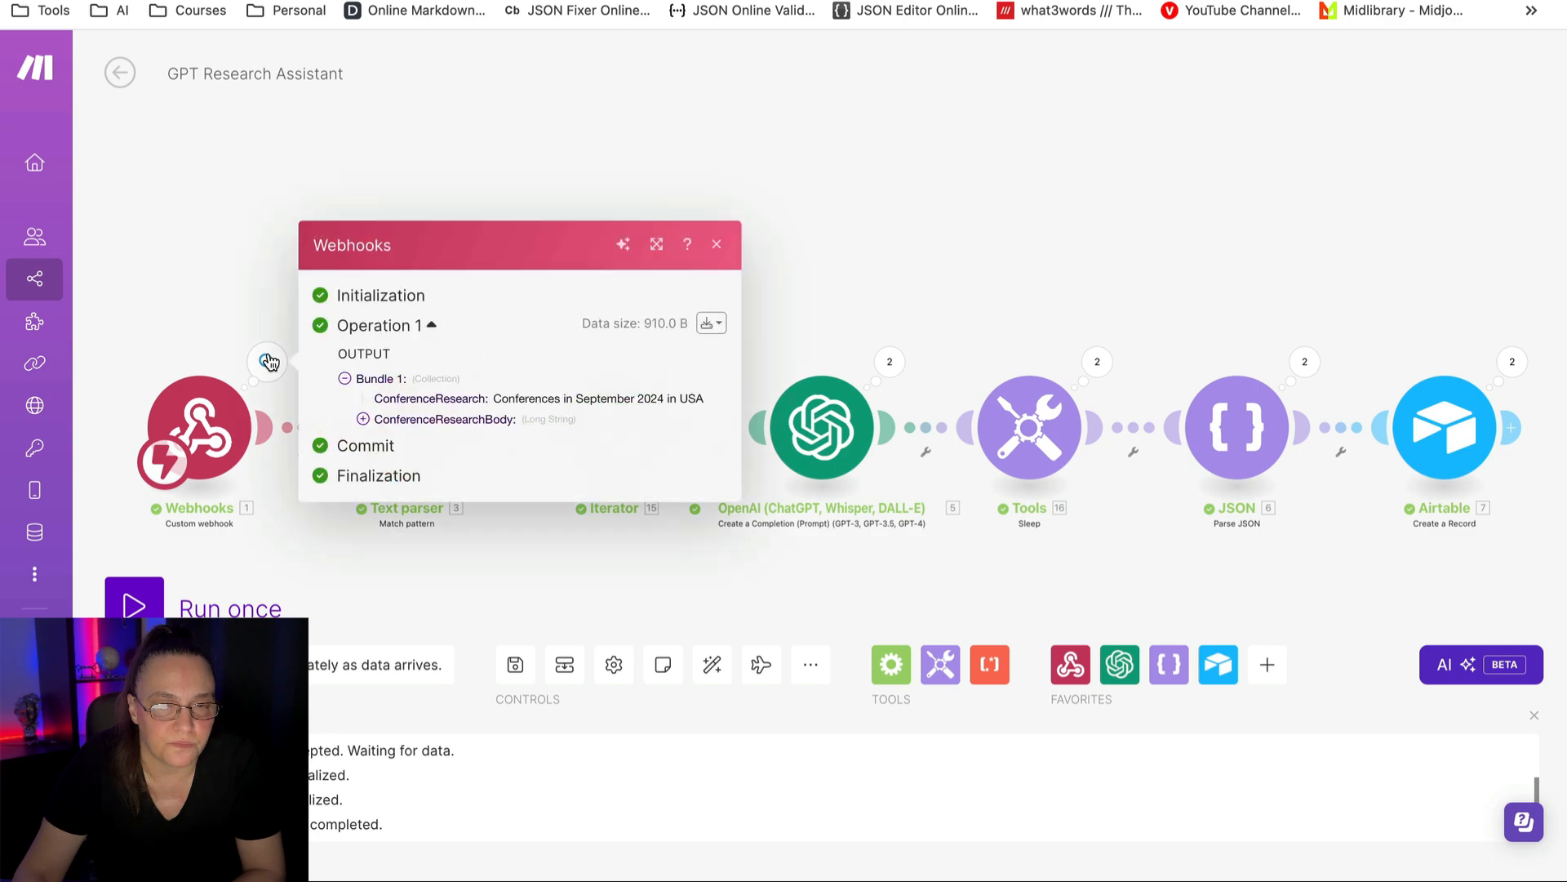
pyautogui.click(359, 419)
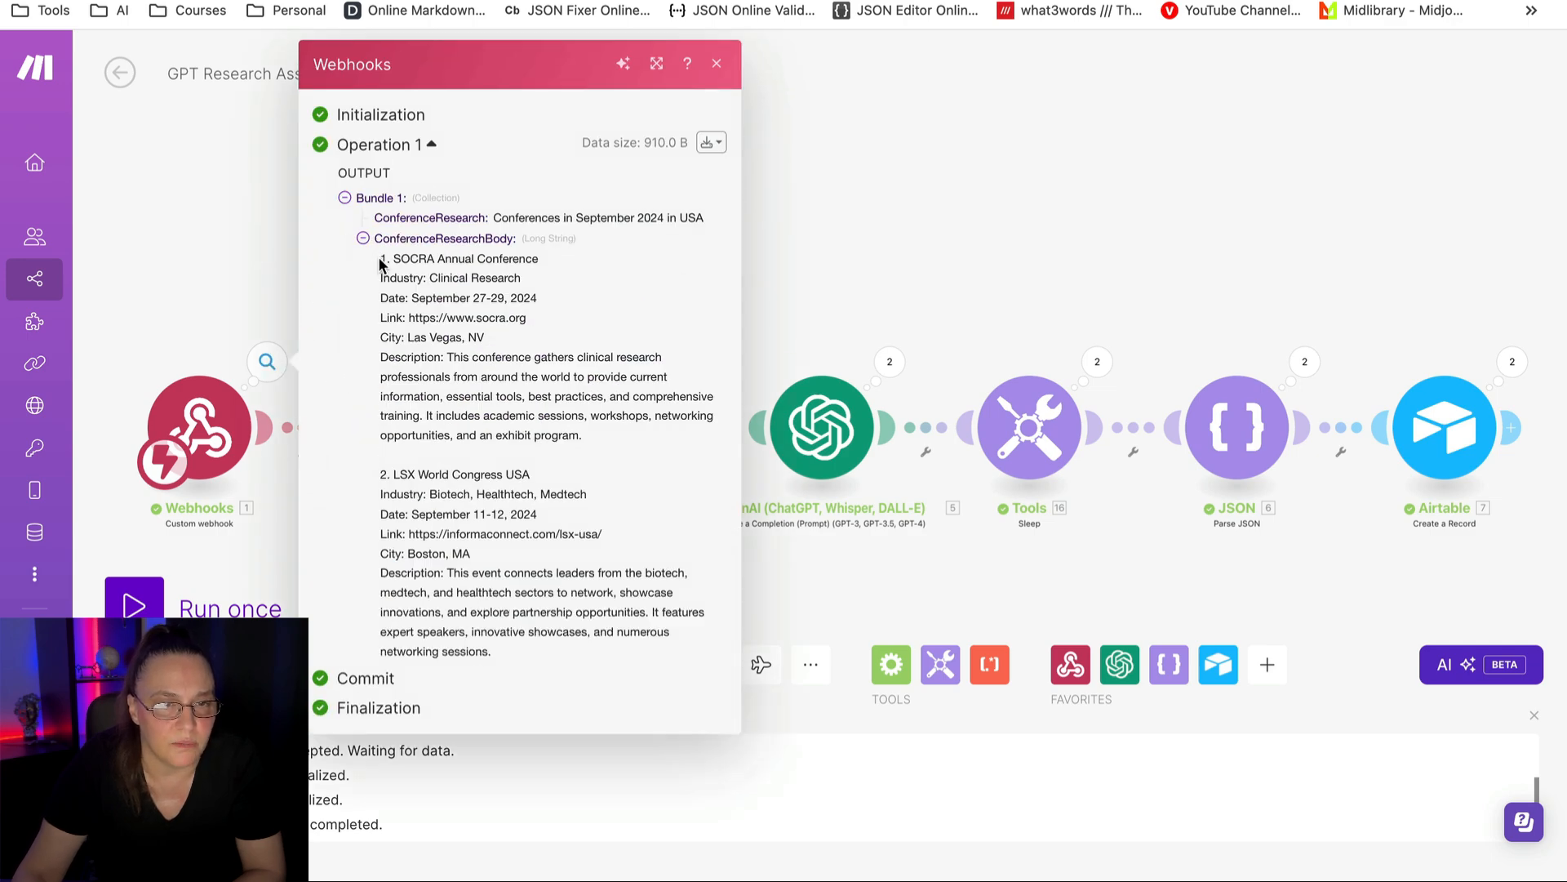
pyautogui.moveTo(380, 258); pyautogui.dragTo(606, 439)
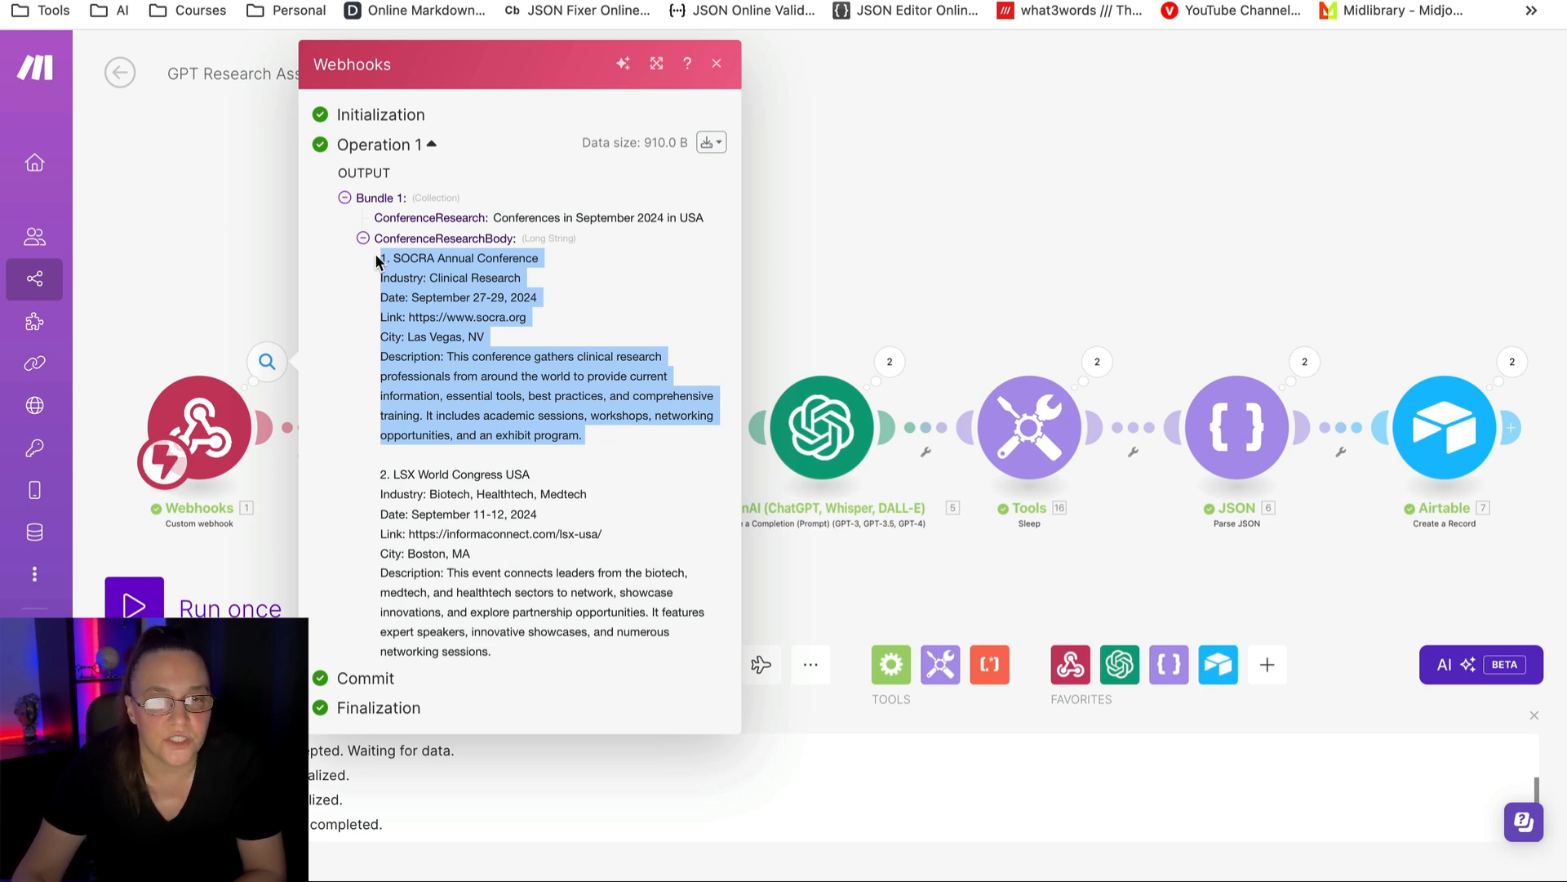
pyautogui.moveTo(380, 258); pyautogui.dragTo(597, 439)
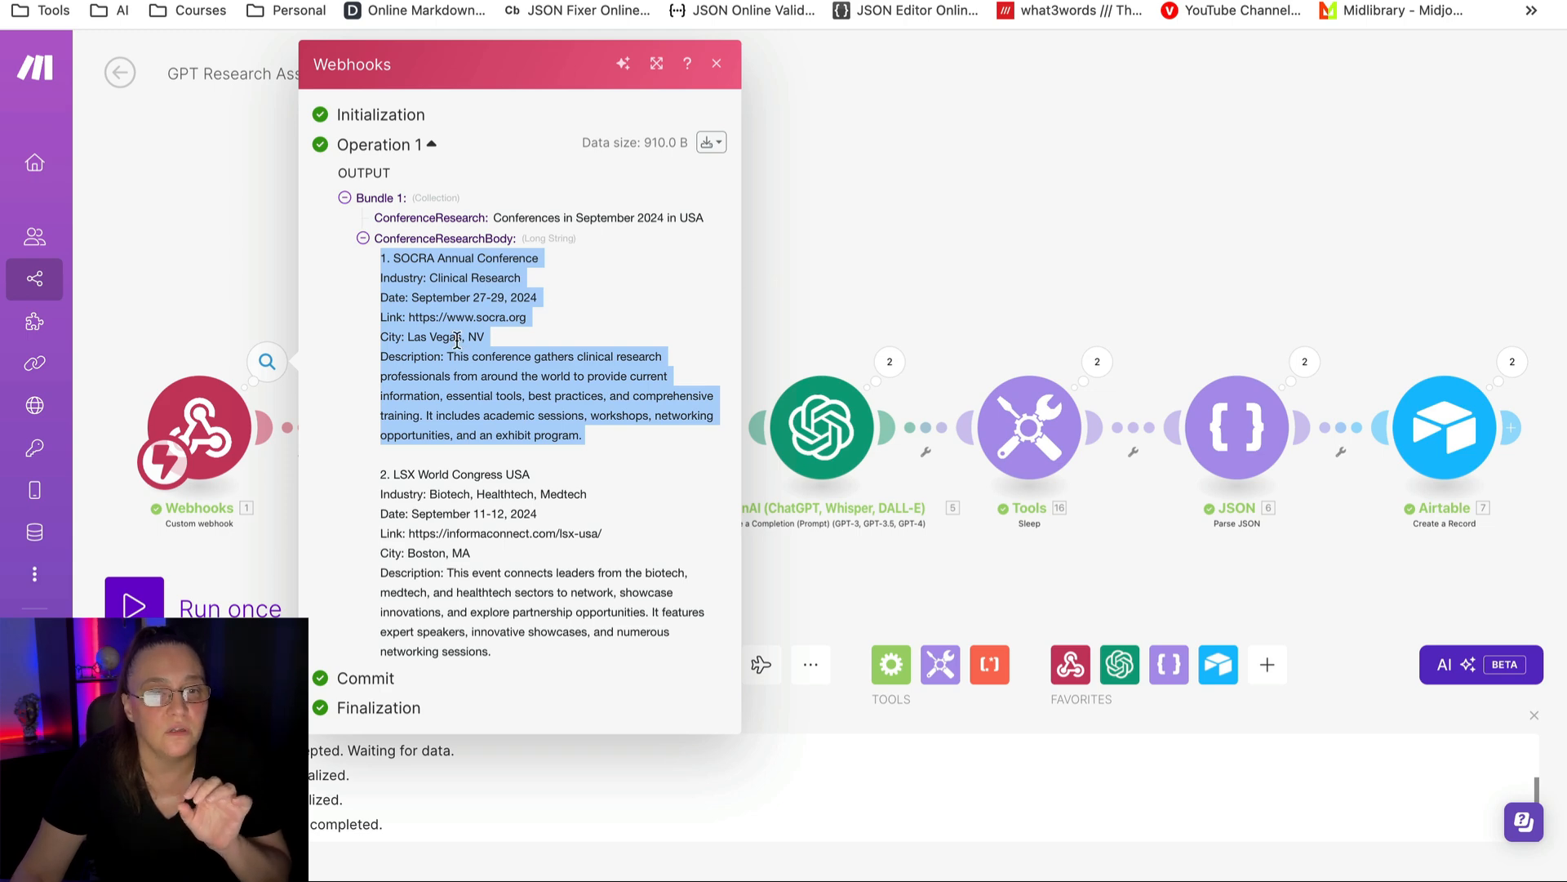
pyautogui.click(815, 291)
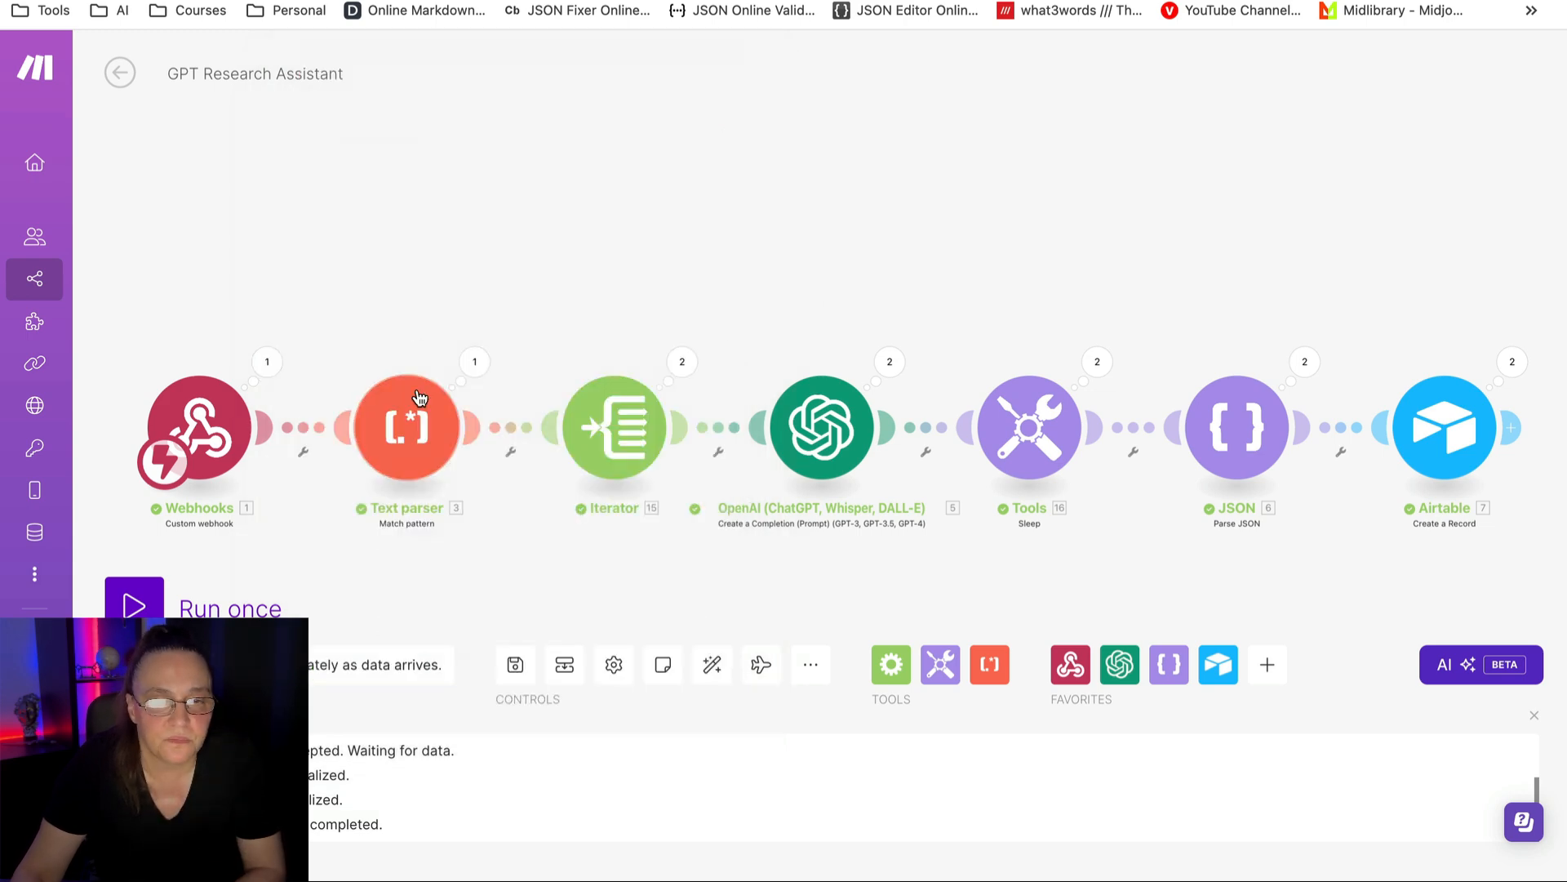
# - Examine the Text parser's regular expression pattern and the webhook value mapped to its Text field
pyautogui.click(426, 417)
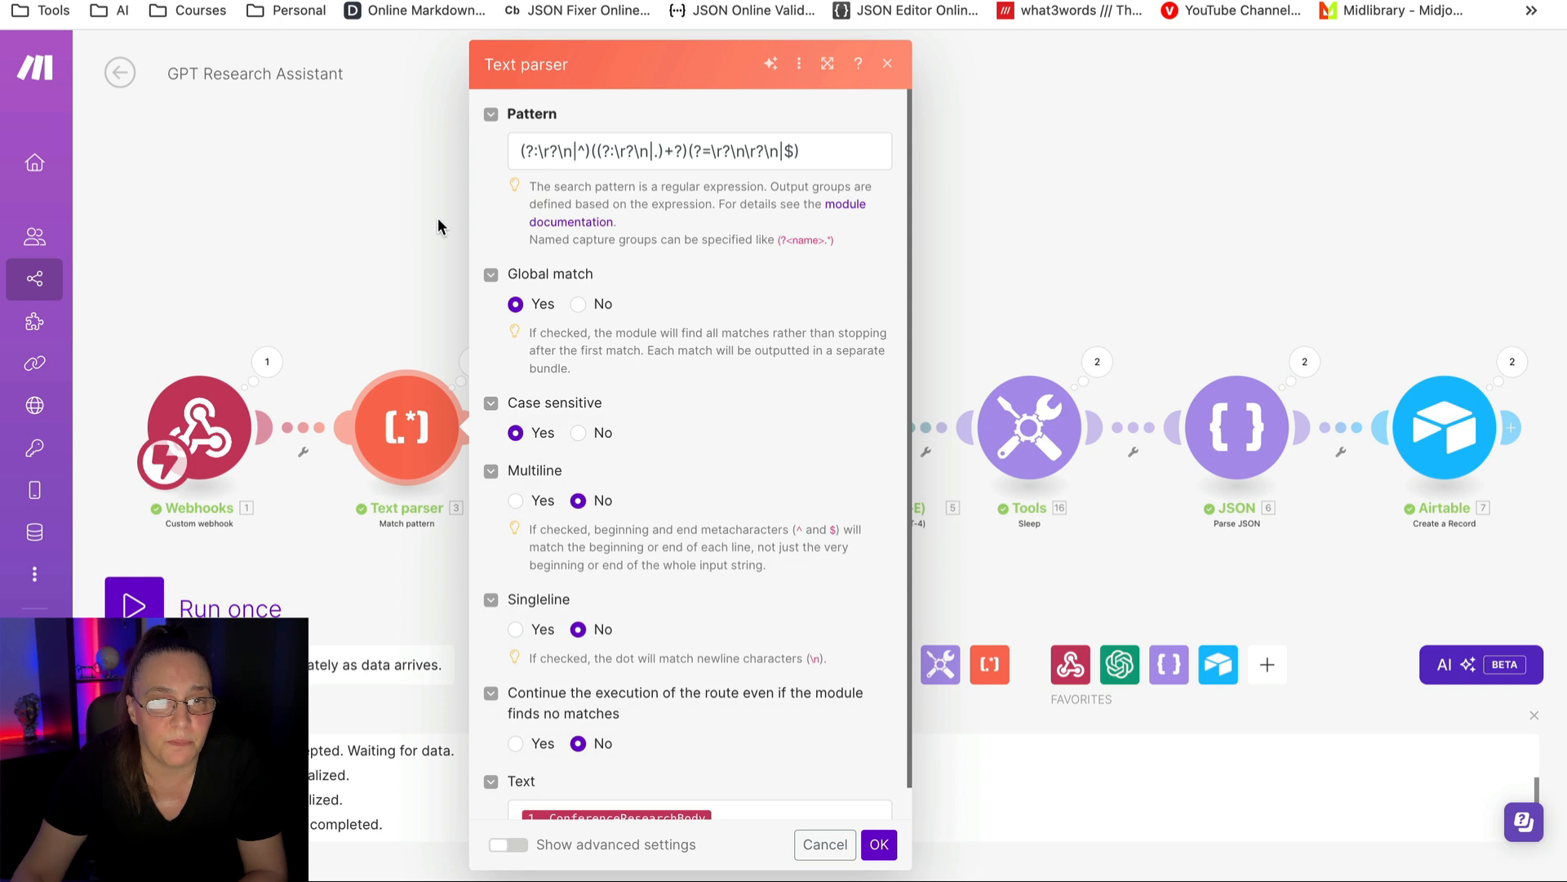
pyautogui.moveTo(520, 155); pyautogui.dragTo(795, 155)
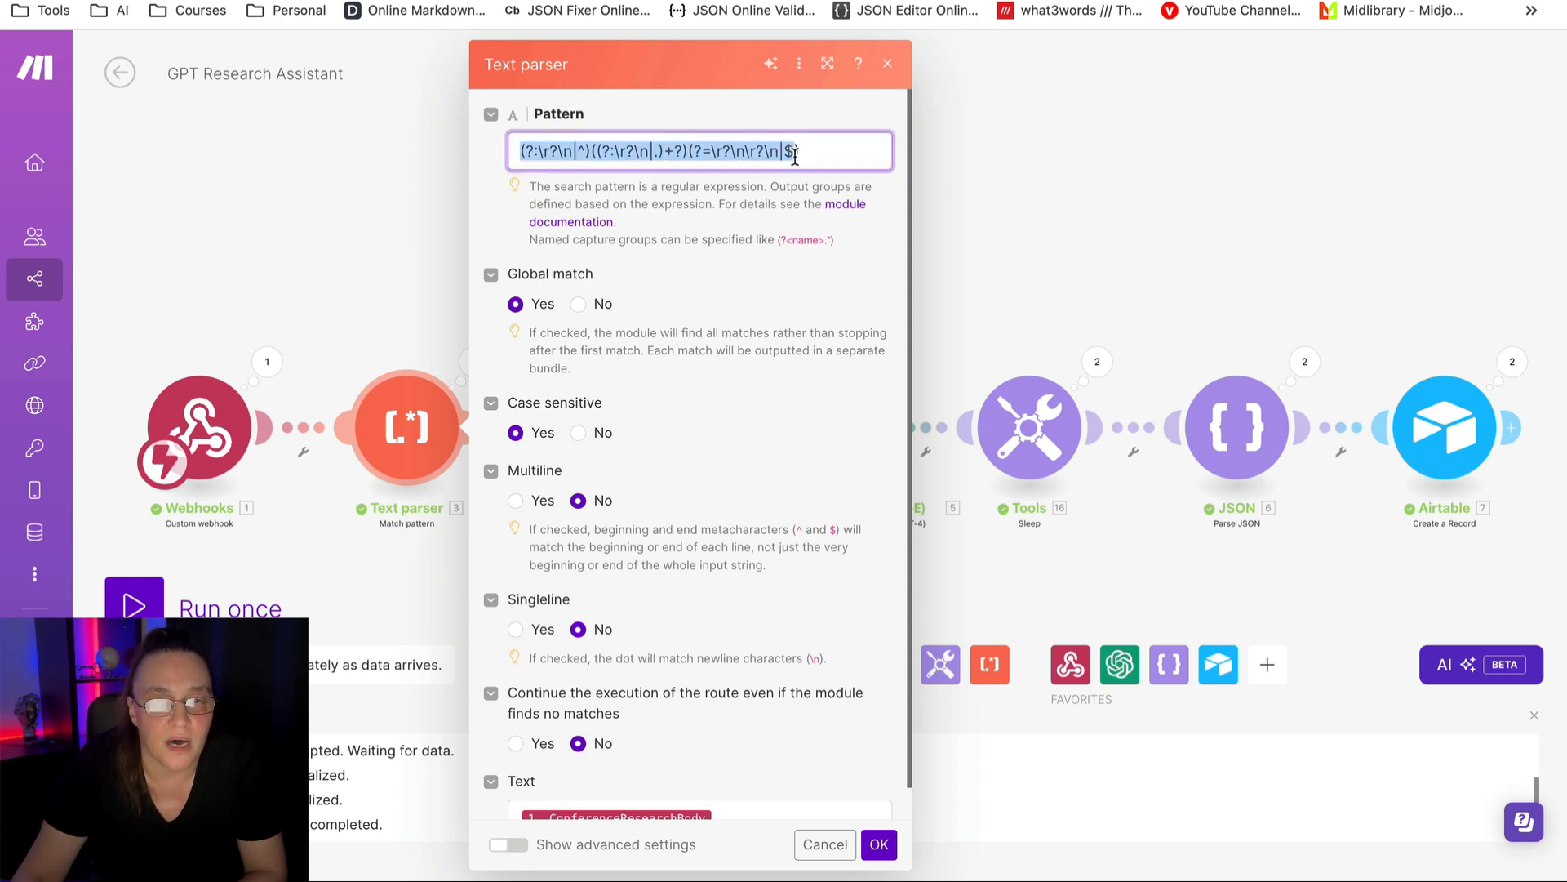
pyautogui.click(821, 150)
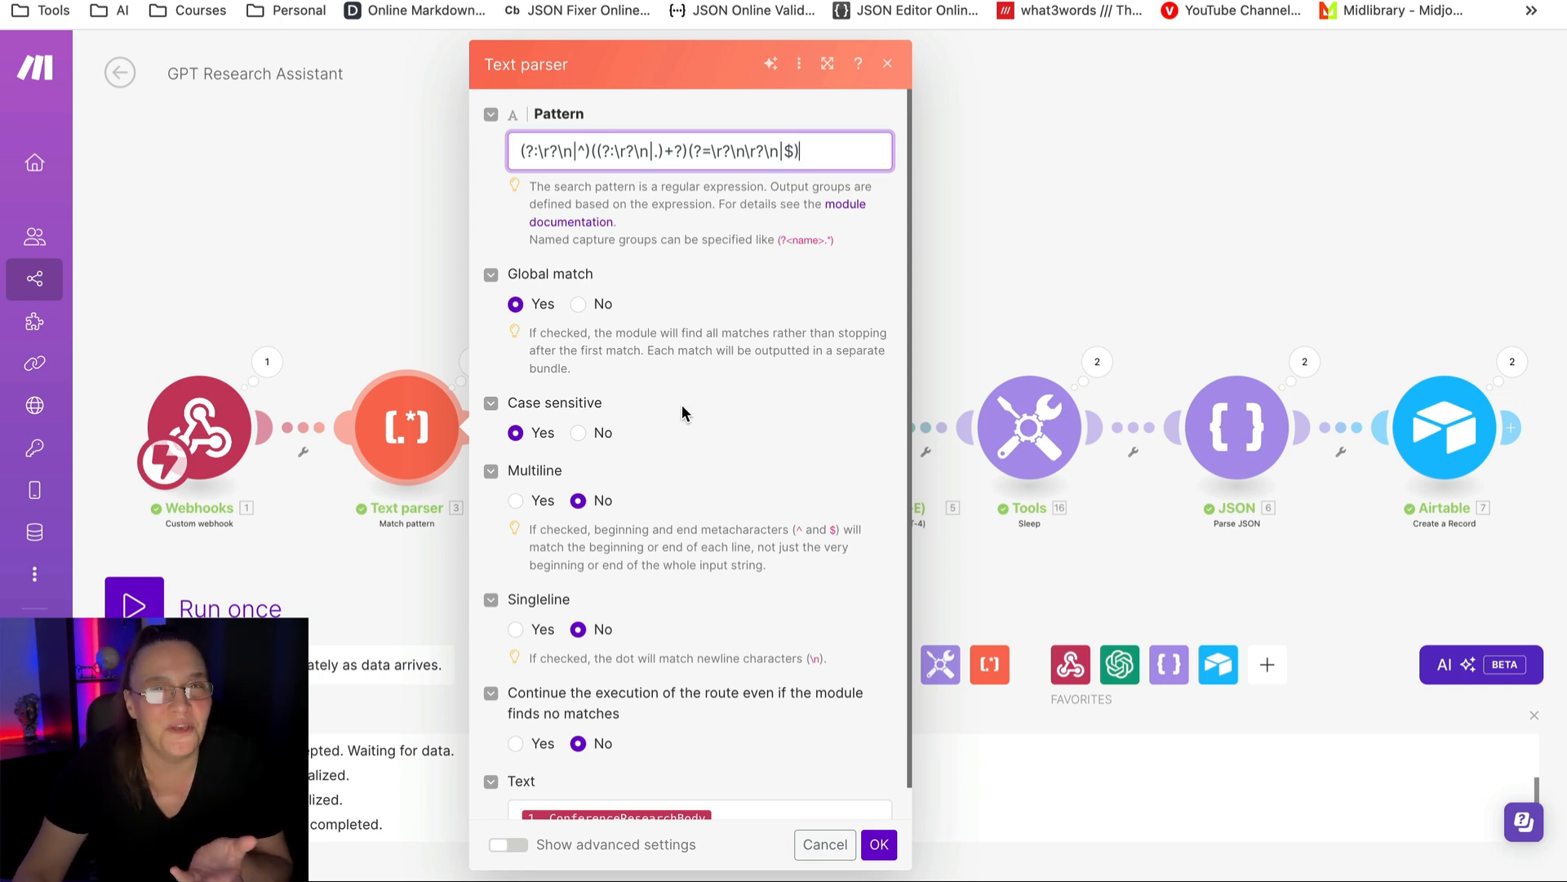
pyautogui.scroll(-1, 683, 406)
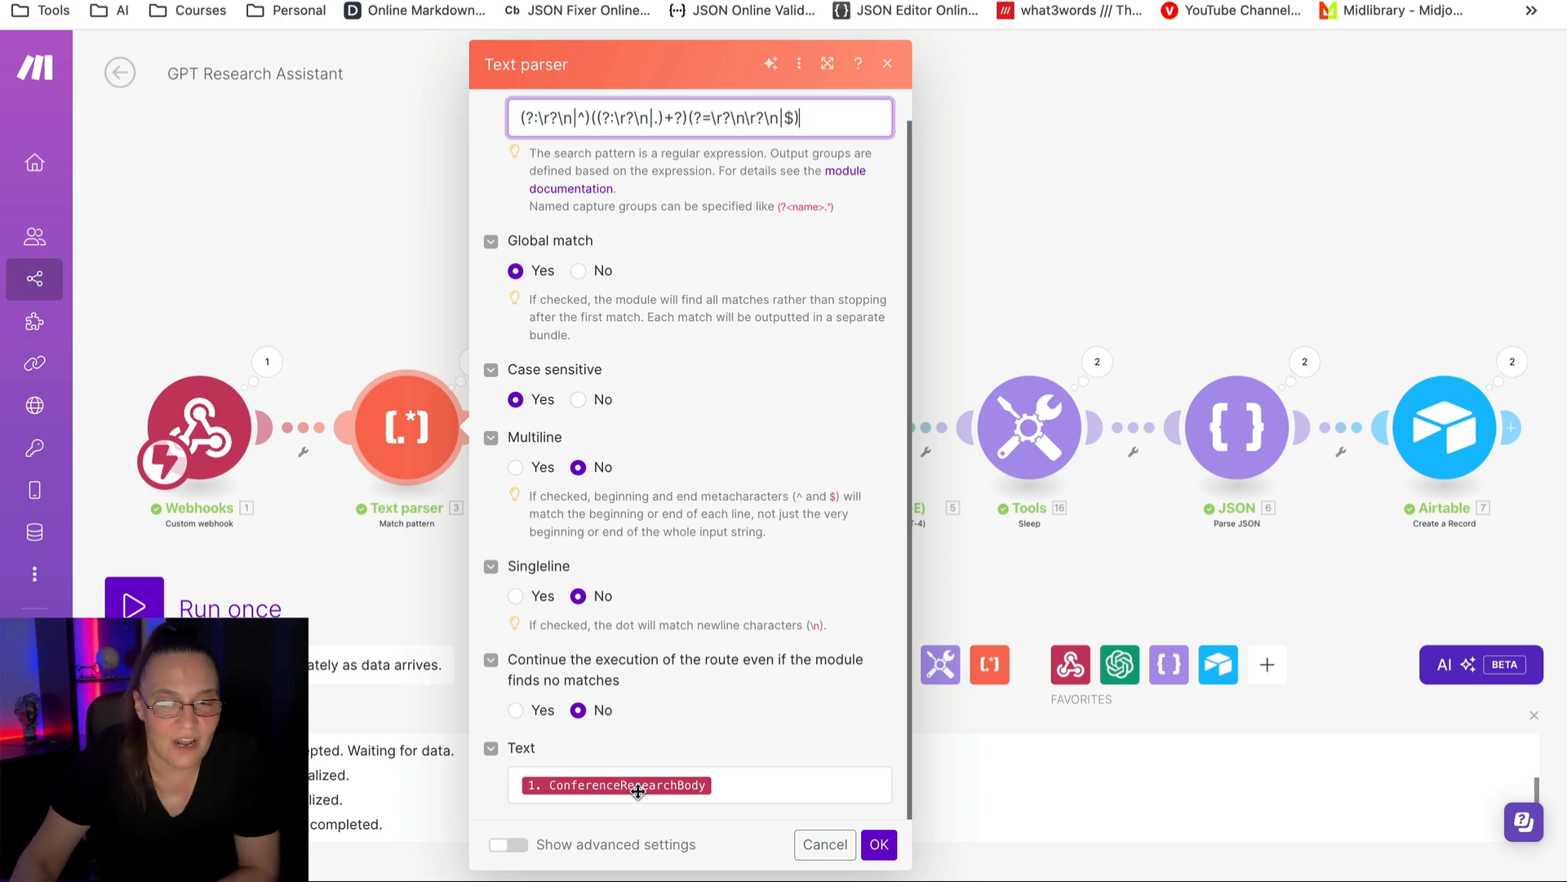
pyautogui.click(741, 782)
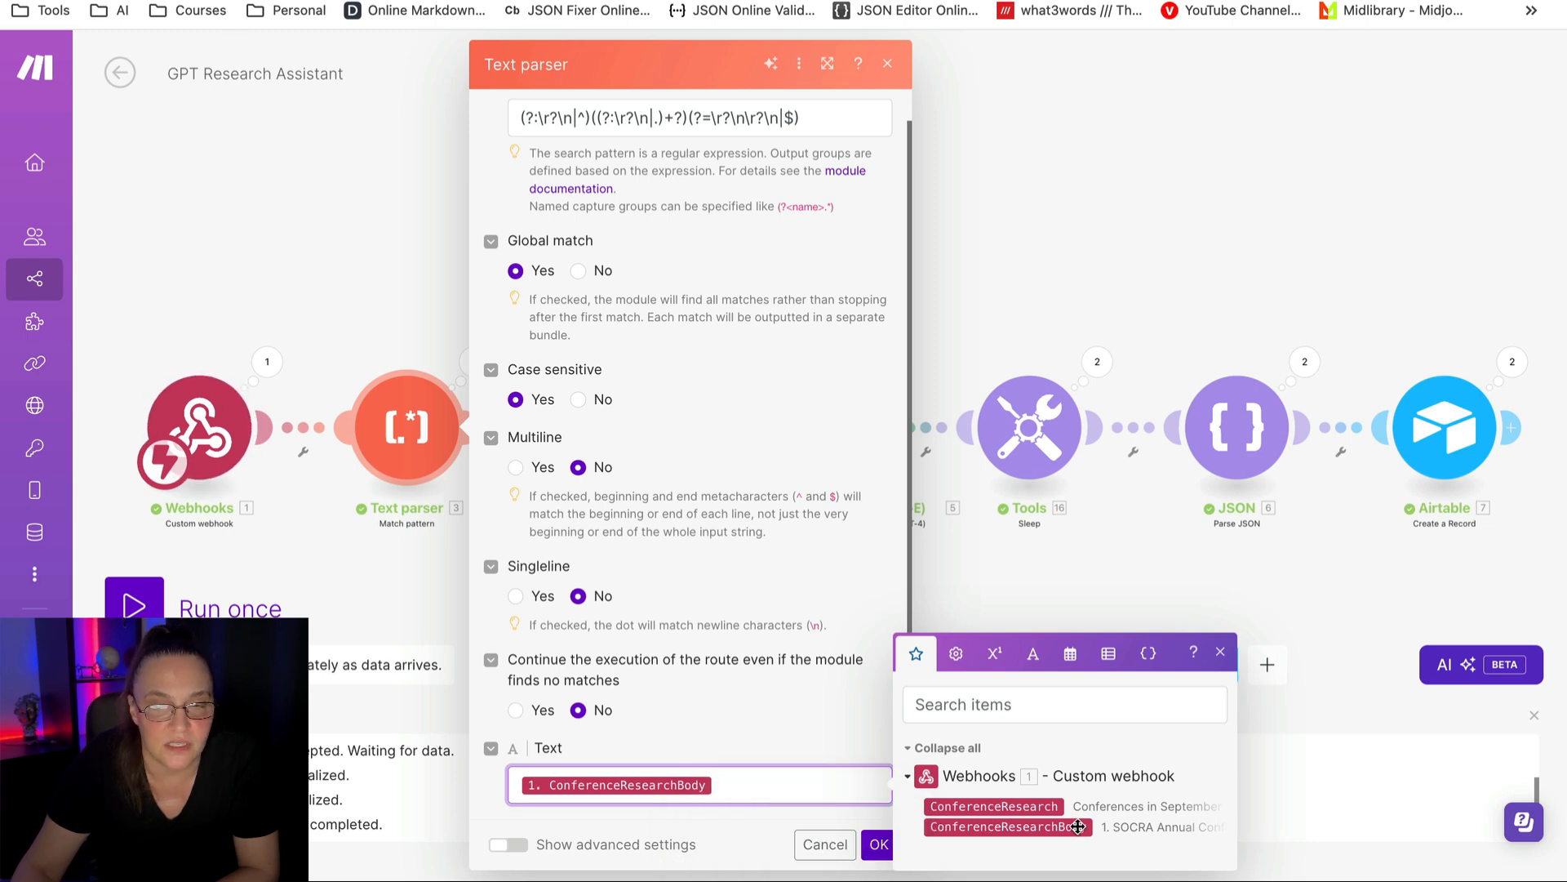
pyautogui.click(1030, 211)
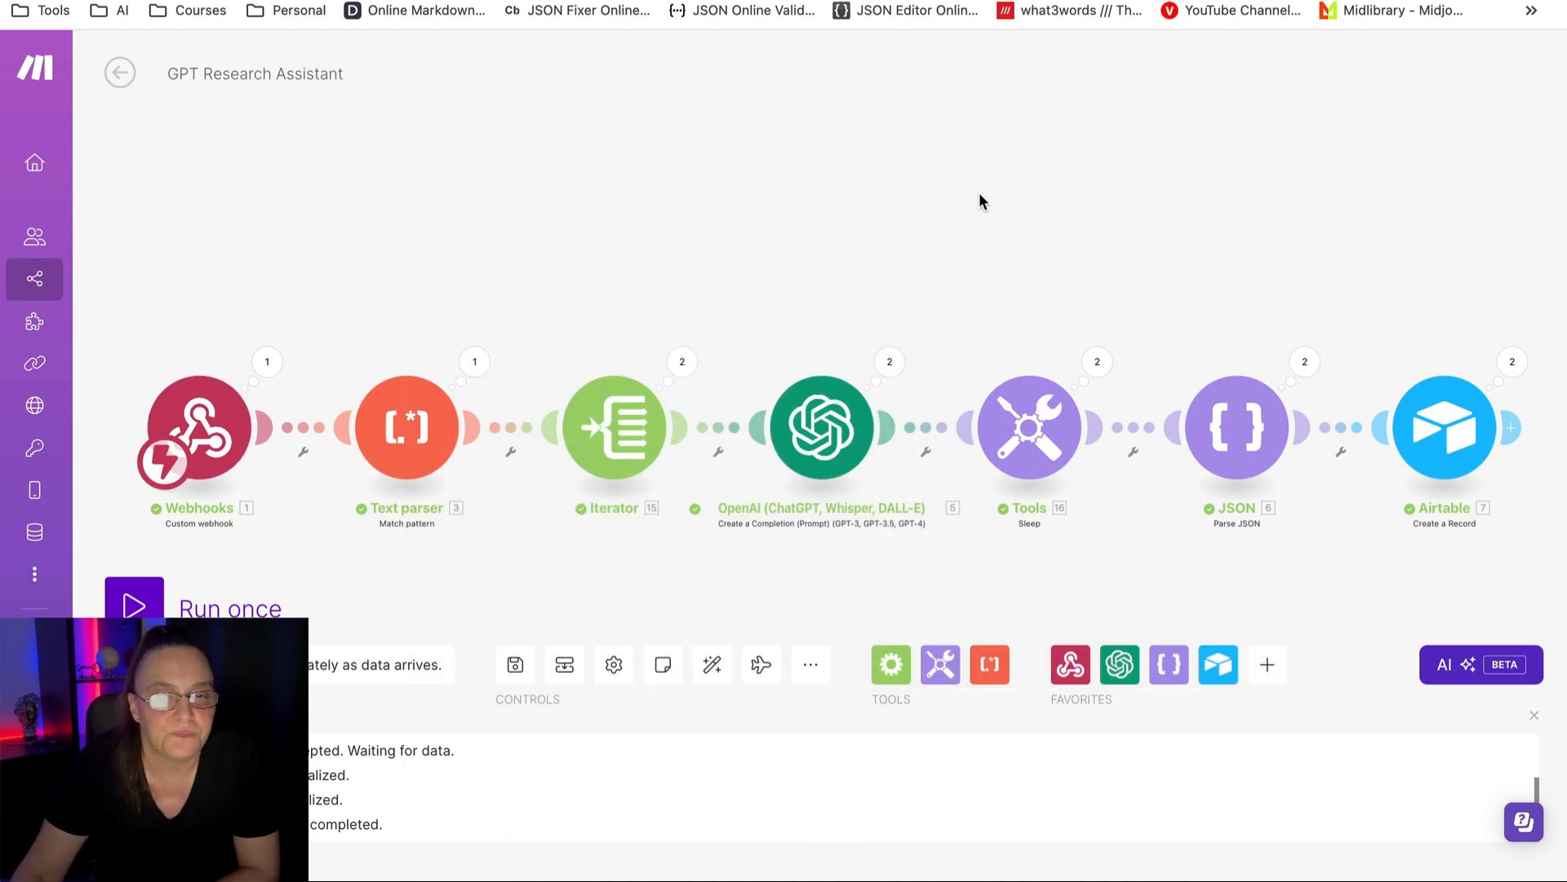
# - Review the array mapped in the Iterator, and examine the OpenAI module's model and the Iterator value used in its message prompt
pyautogui.click(614, 435)
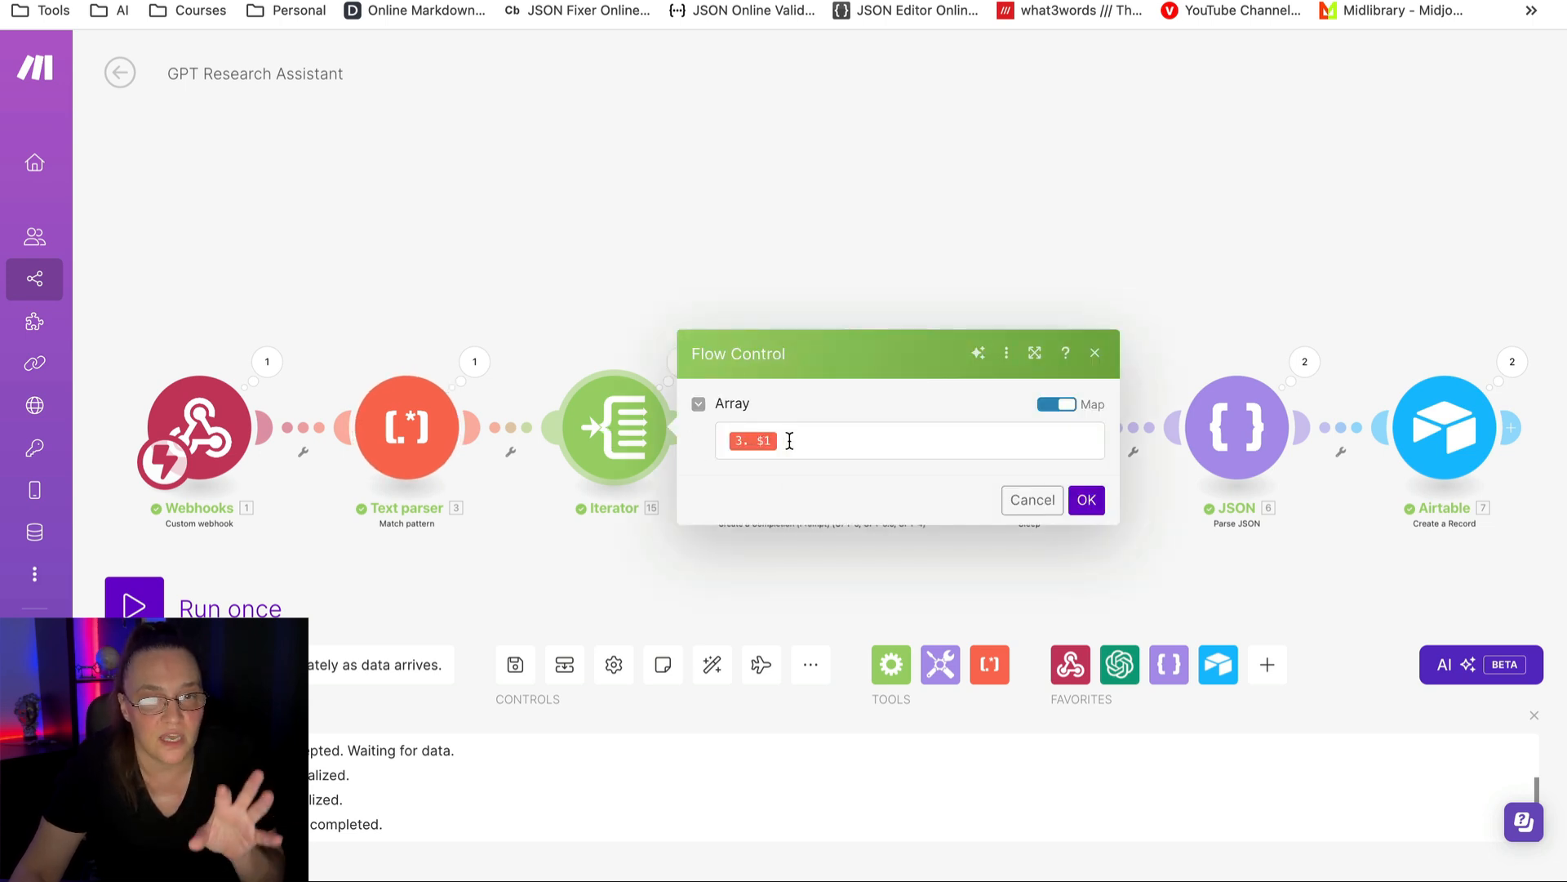
pyautogui.click(1086, 501)
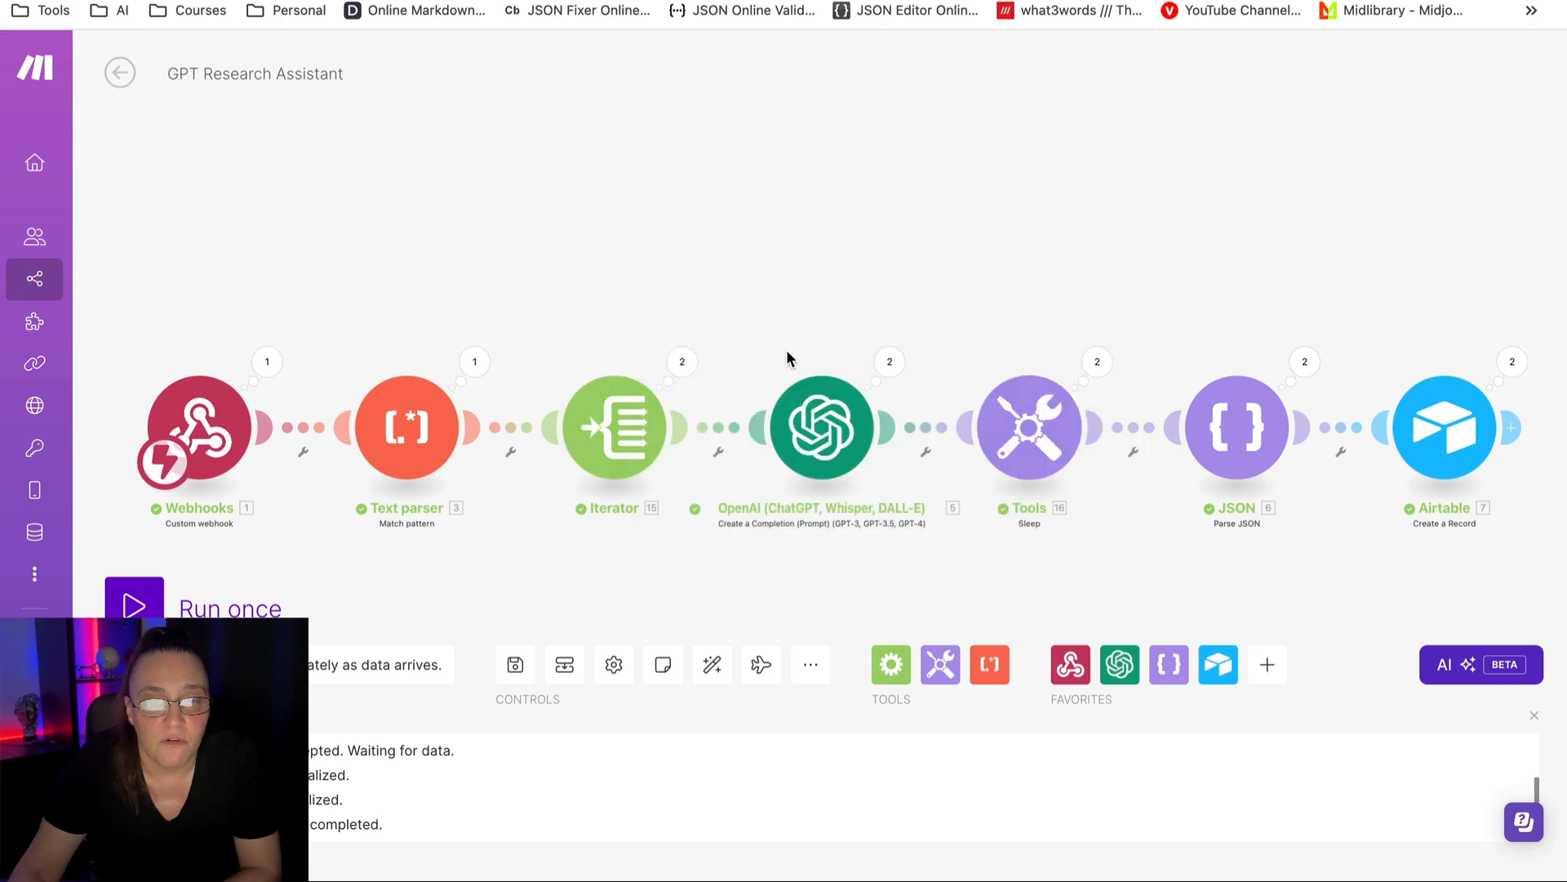
pyautogui.click(825, 419)
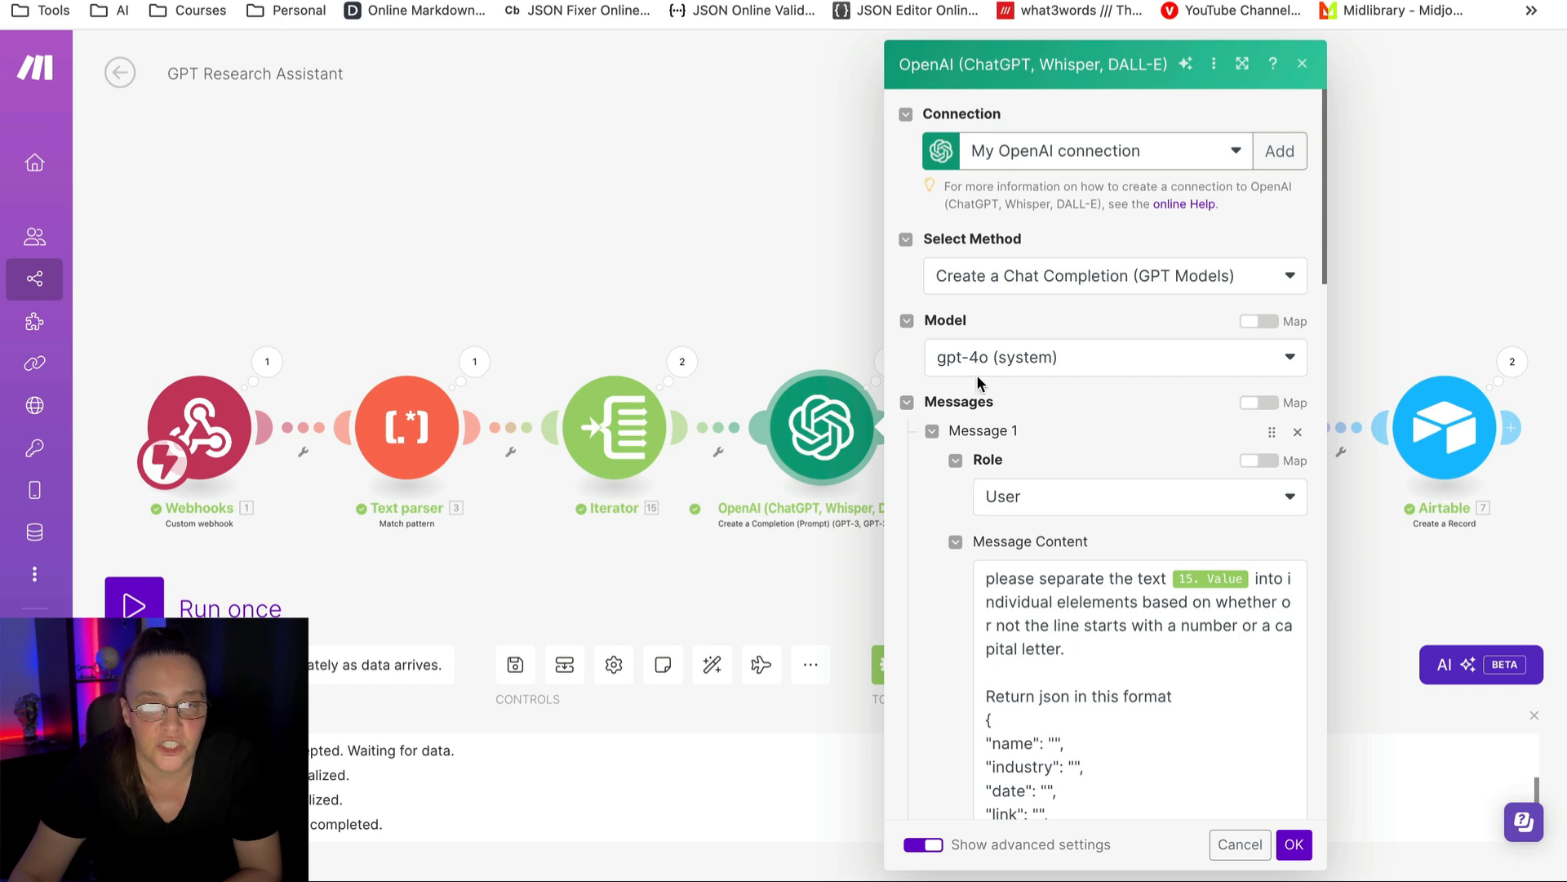
pyautogui.scroll(-2, 976, 374)
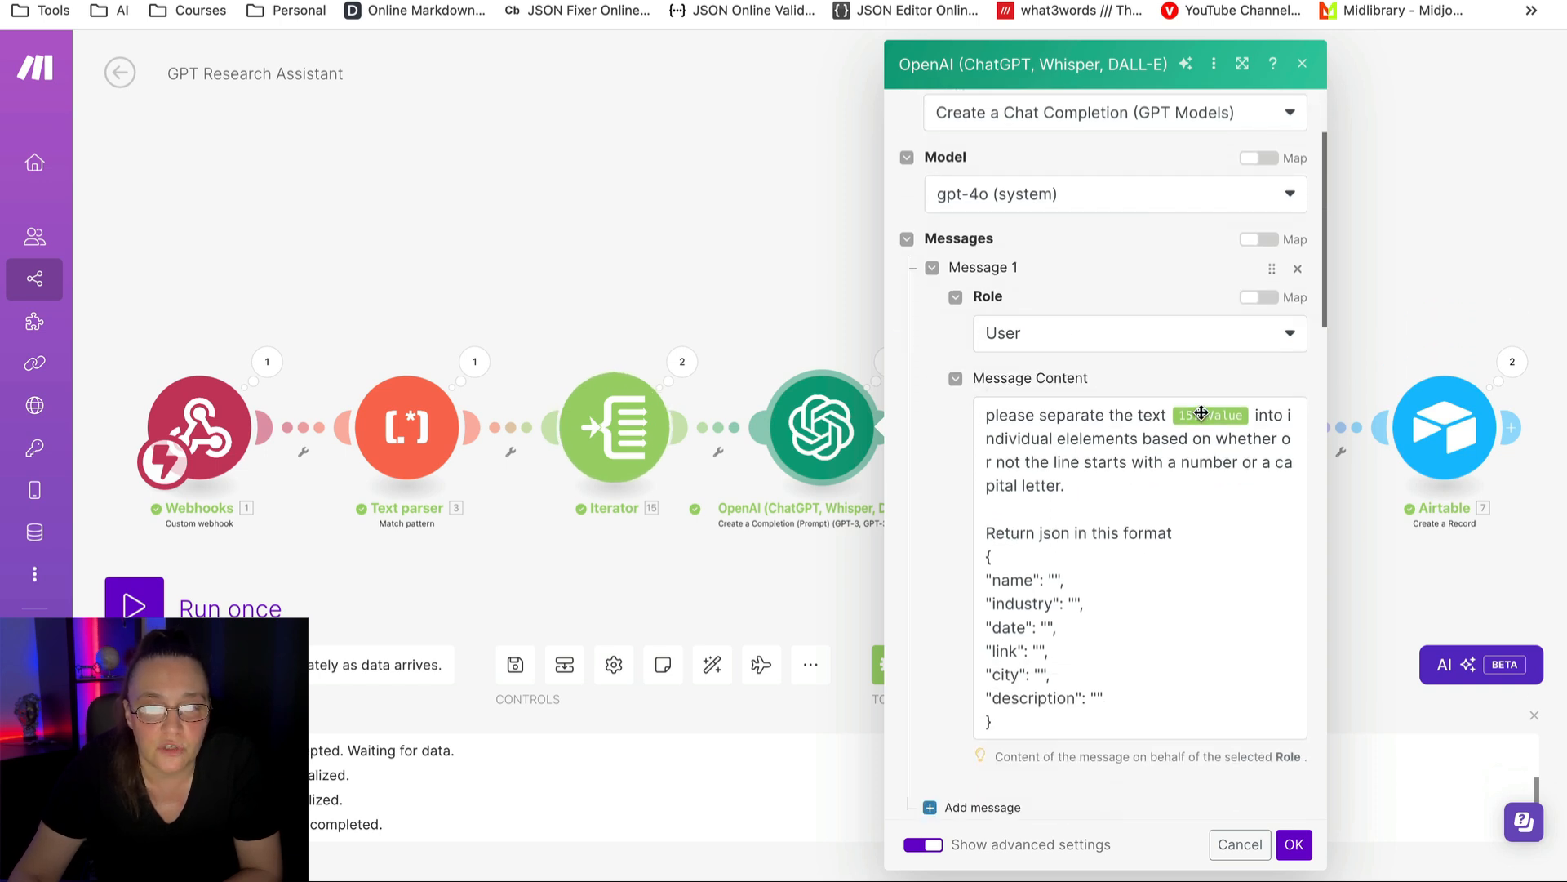
pyautogui.click(1201, 413)
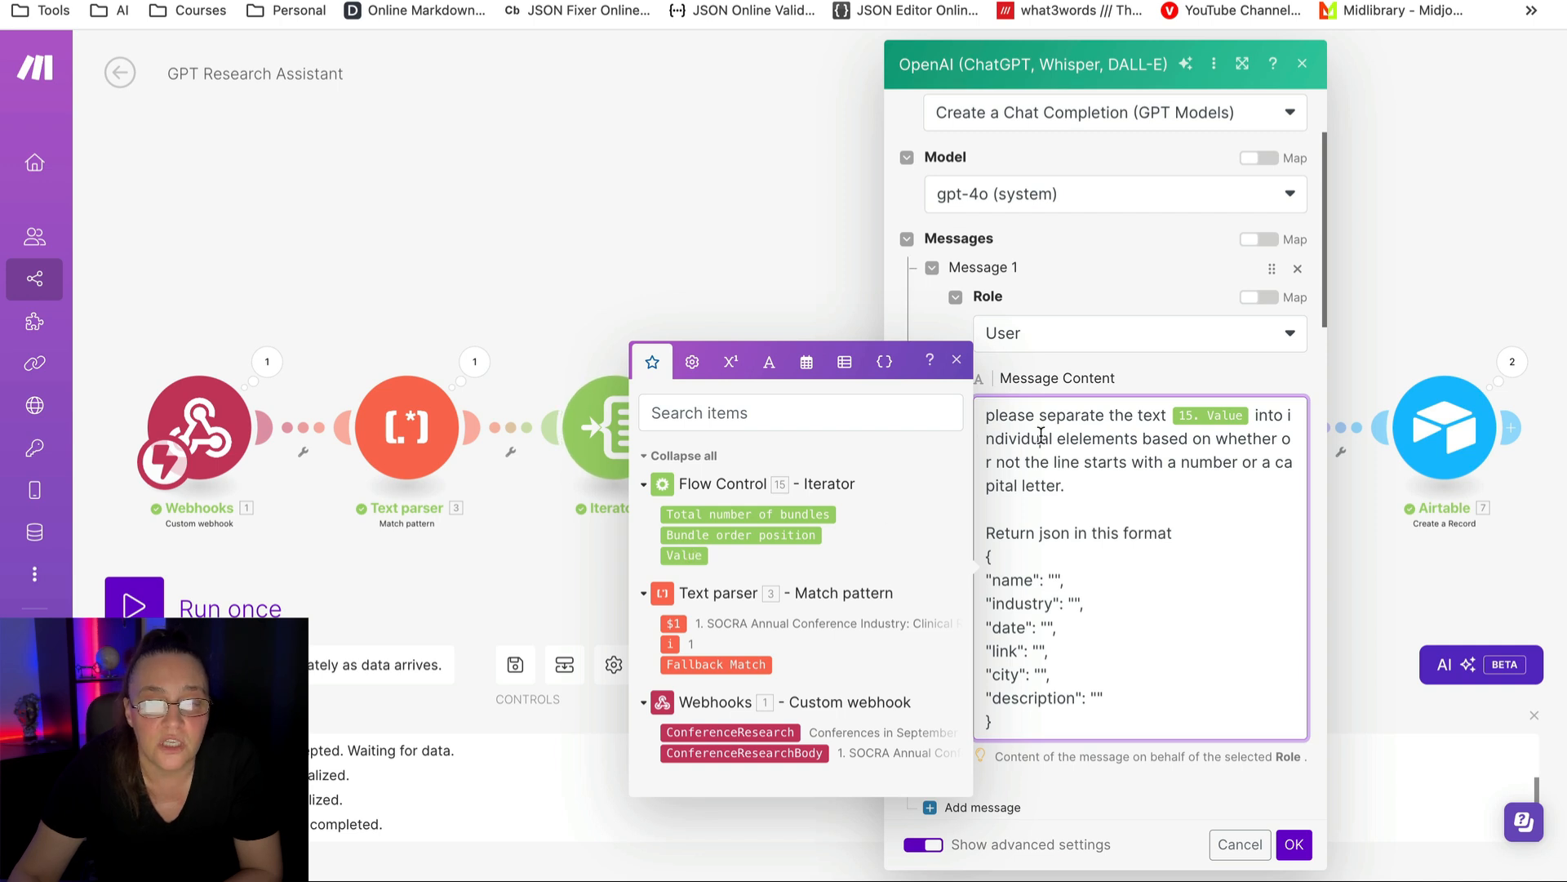
pyautogui.click(963, 378)
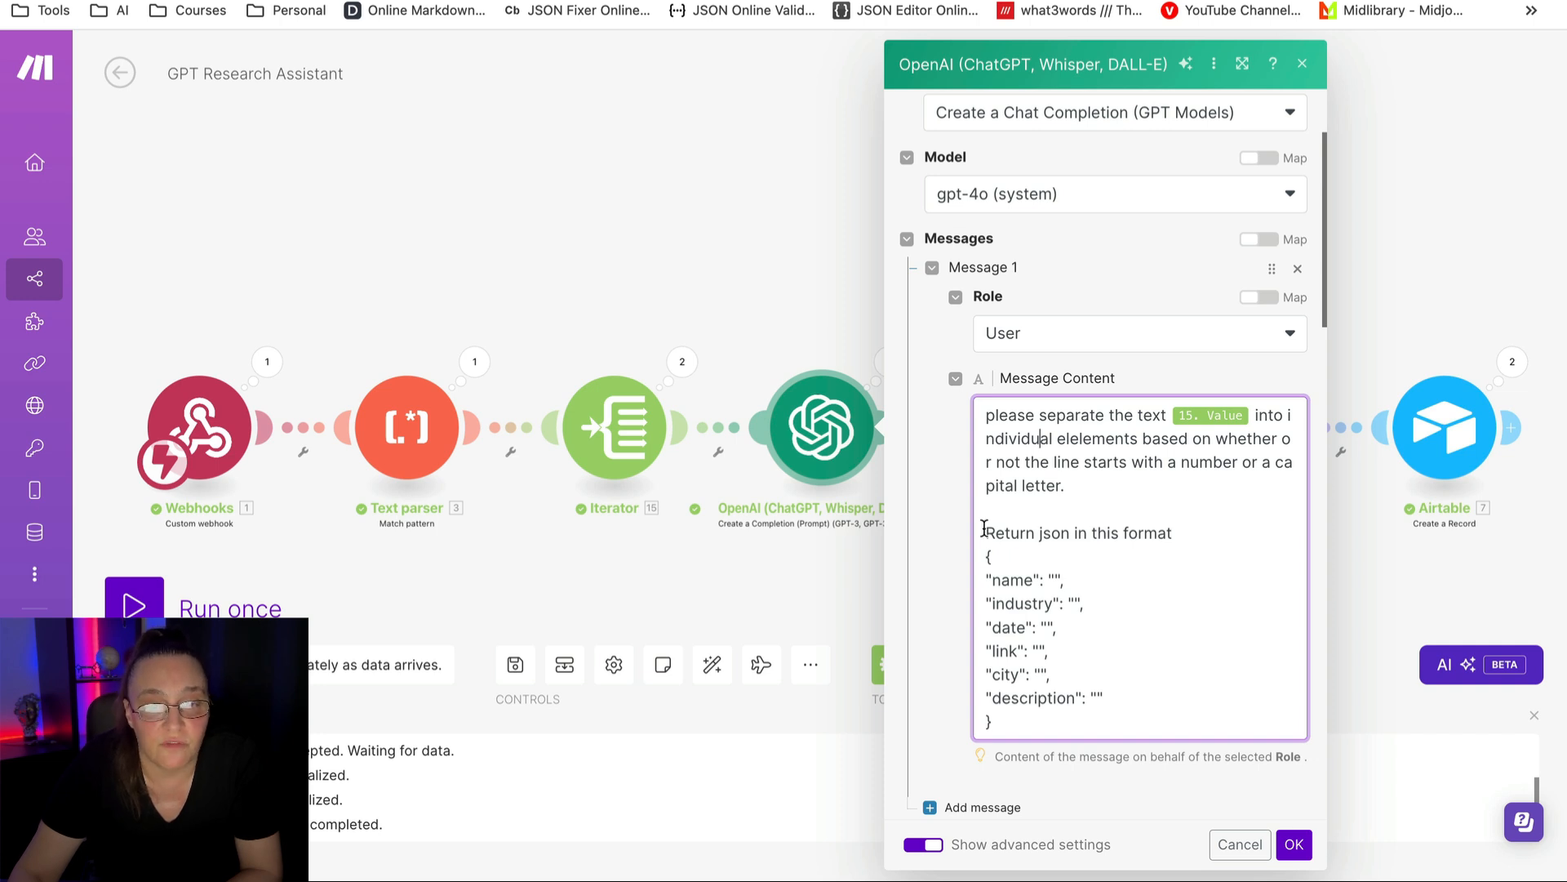
# - Highlight the JSON format template in the OpenAI module's message content, and close the module's settings
pyautogui.moveTo(987, 559); pyautogui.dragTo(1022, 716)
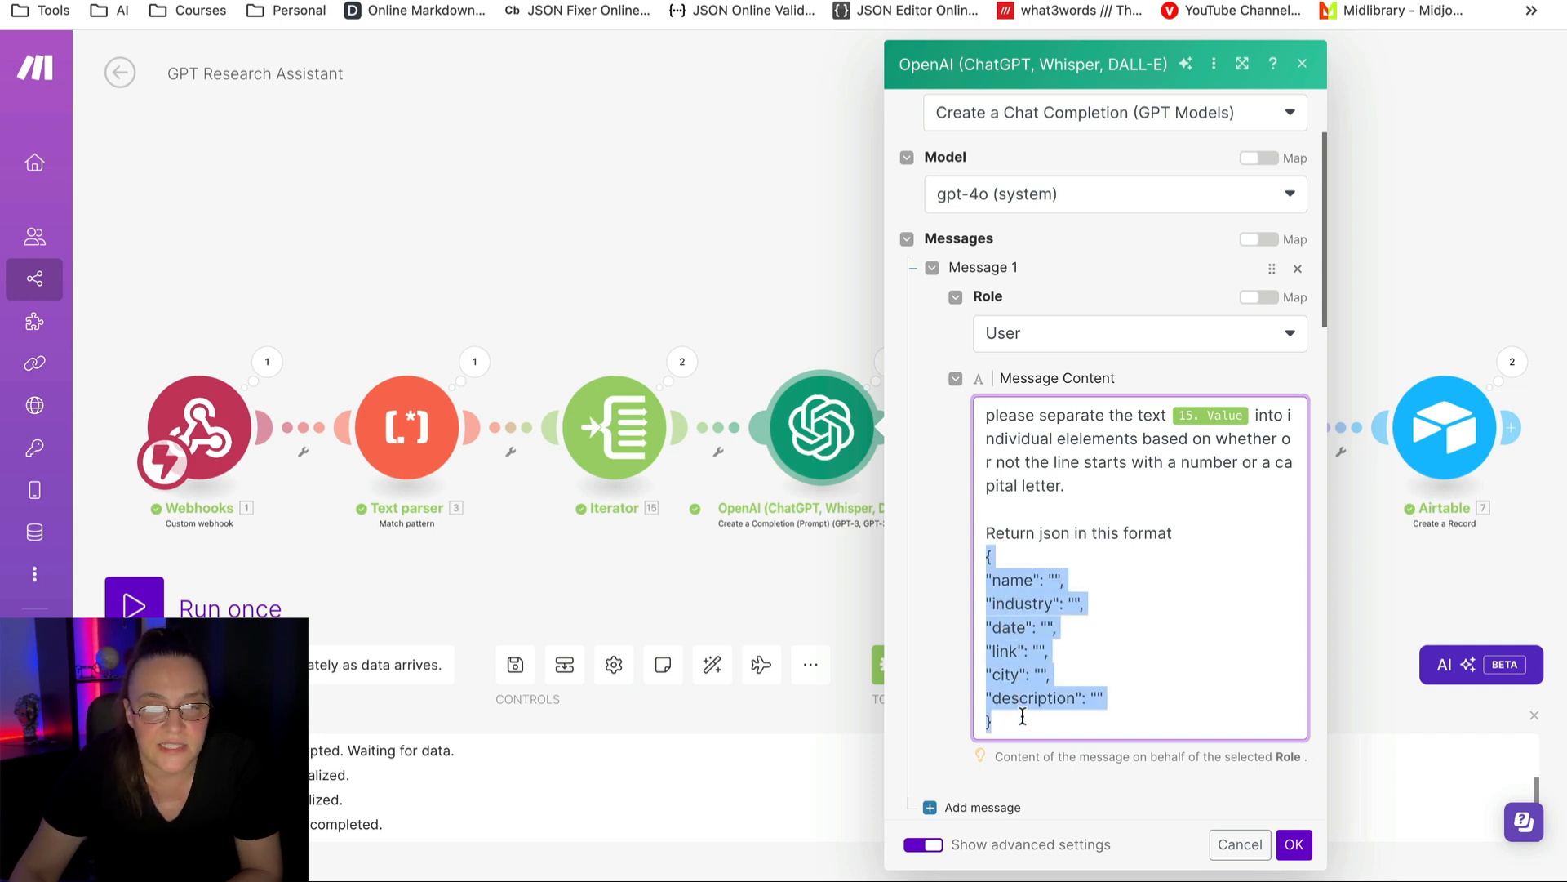
pyautogui.click(1024, 570)
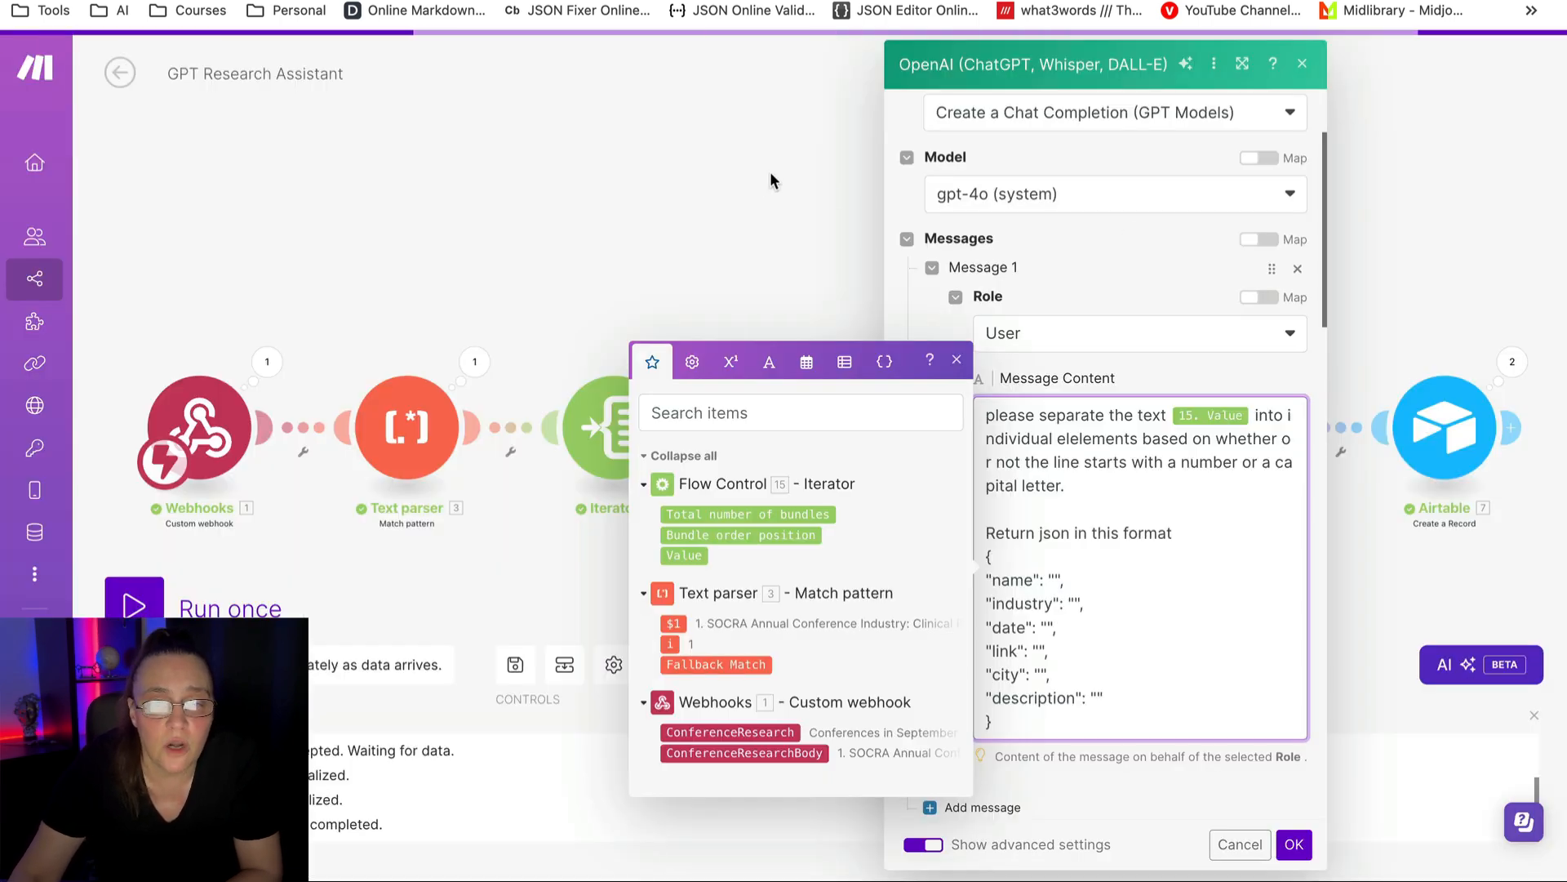
pyautogui.click(1364, 574)
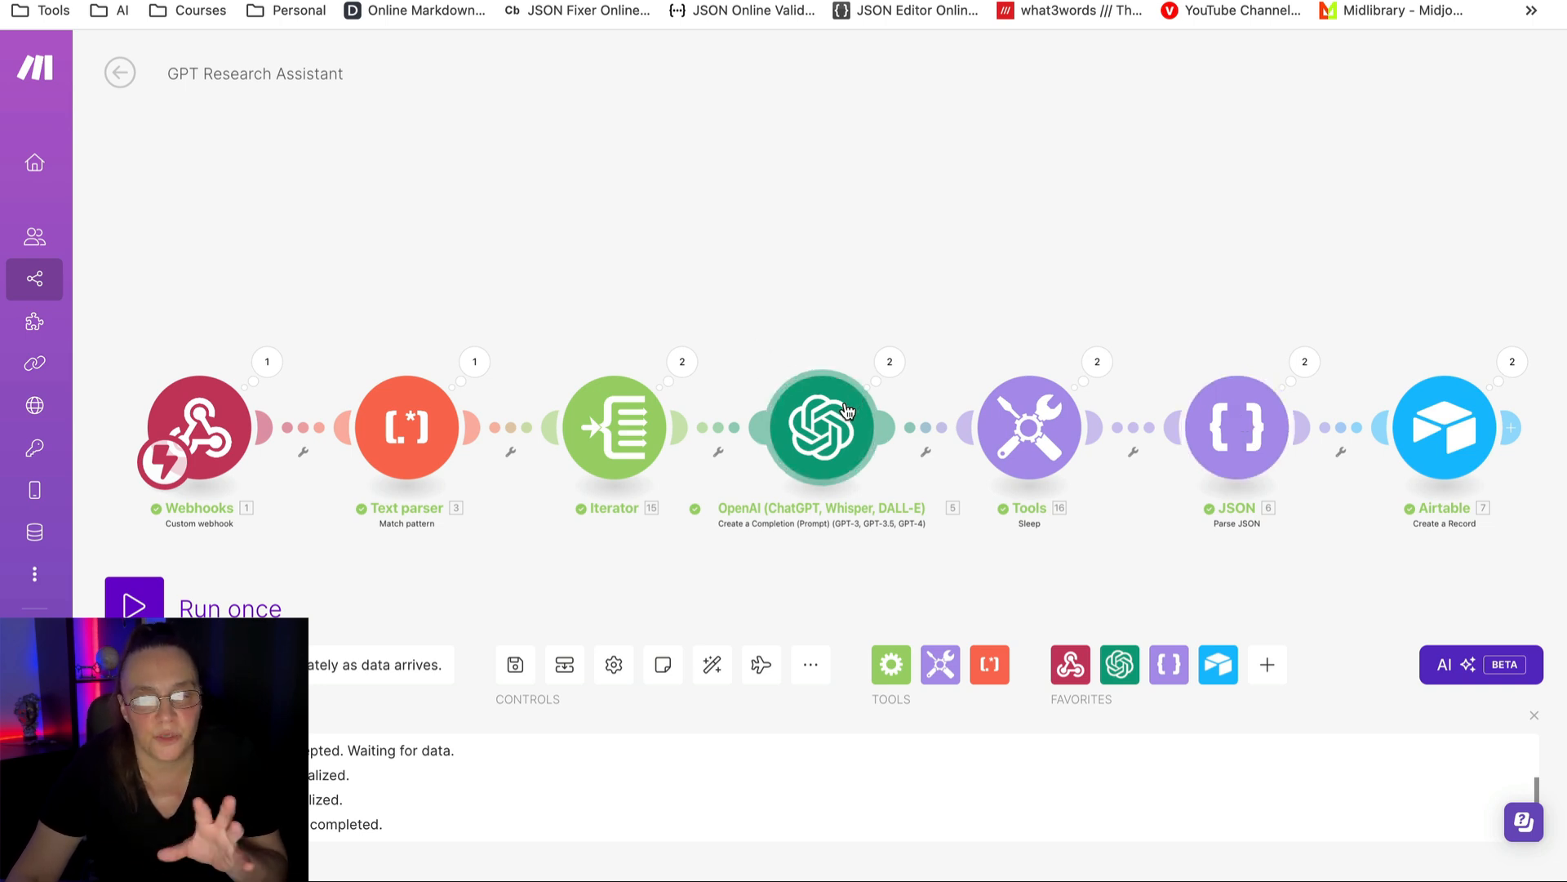
# - Try a delay of 30 seconds in the Tools Sleep module, and discard the change
pyautogui.click(1013, 420)
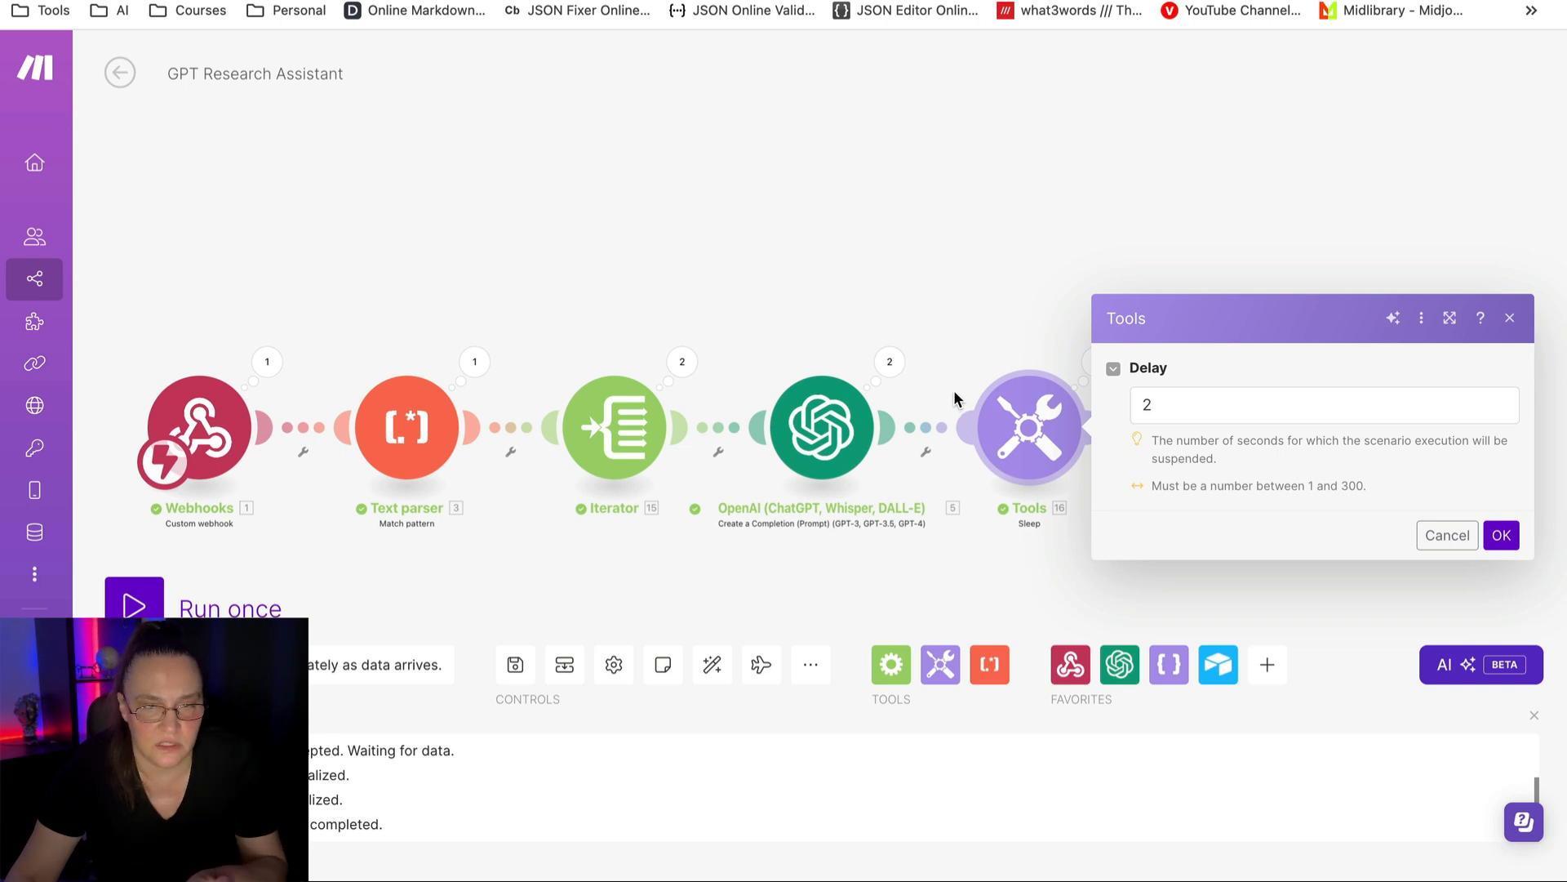
pyautogui.click(1165, 399)
pyautogui.press('BackSpace')
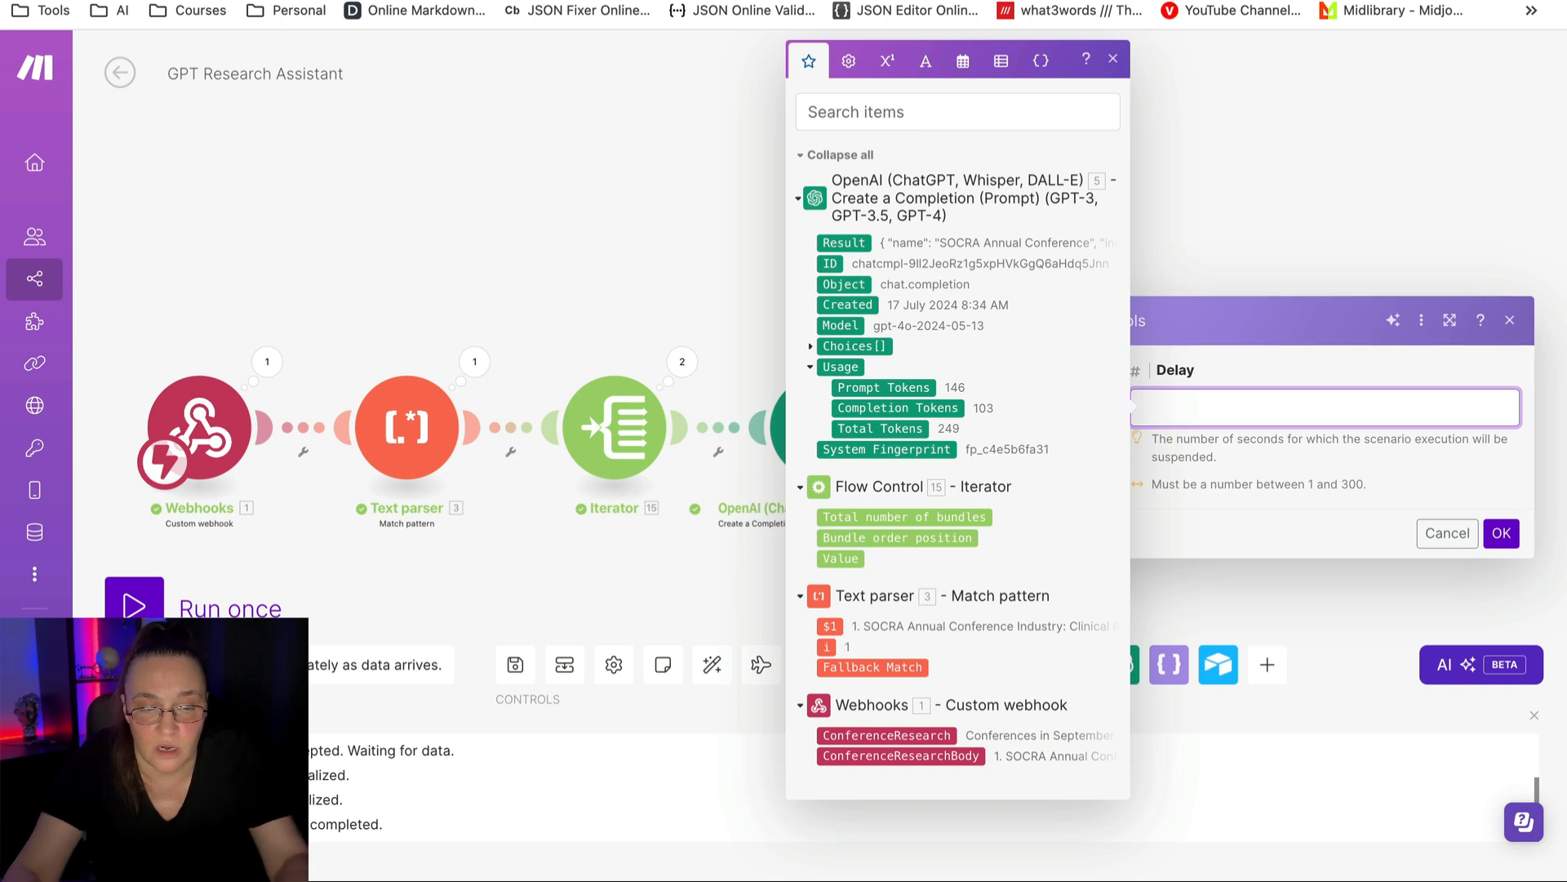
pyautogui.write('30')
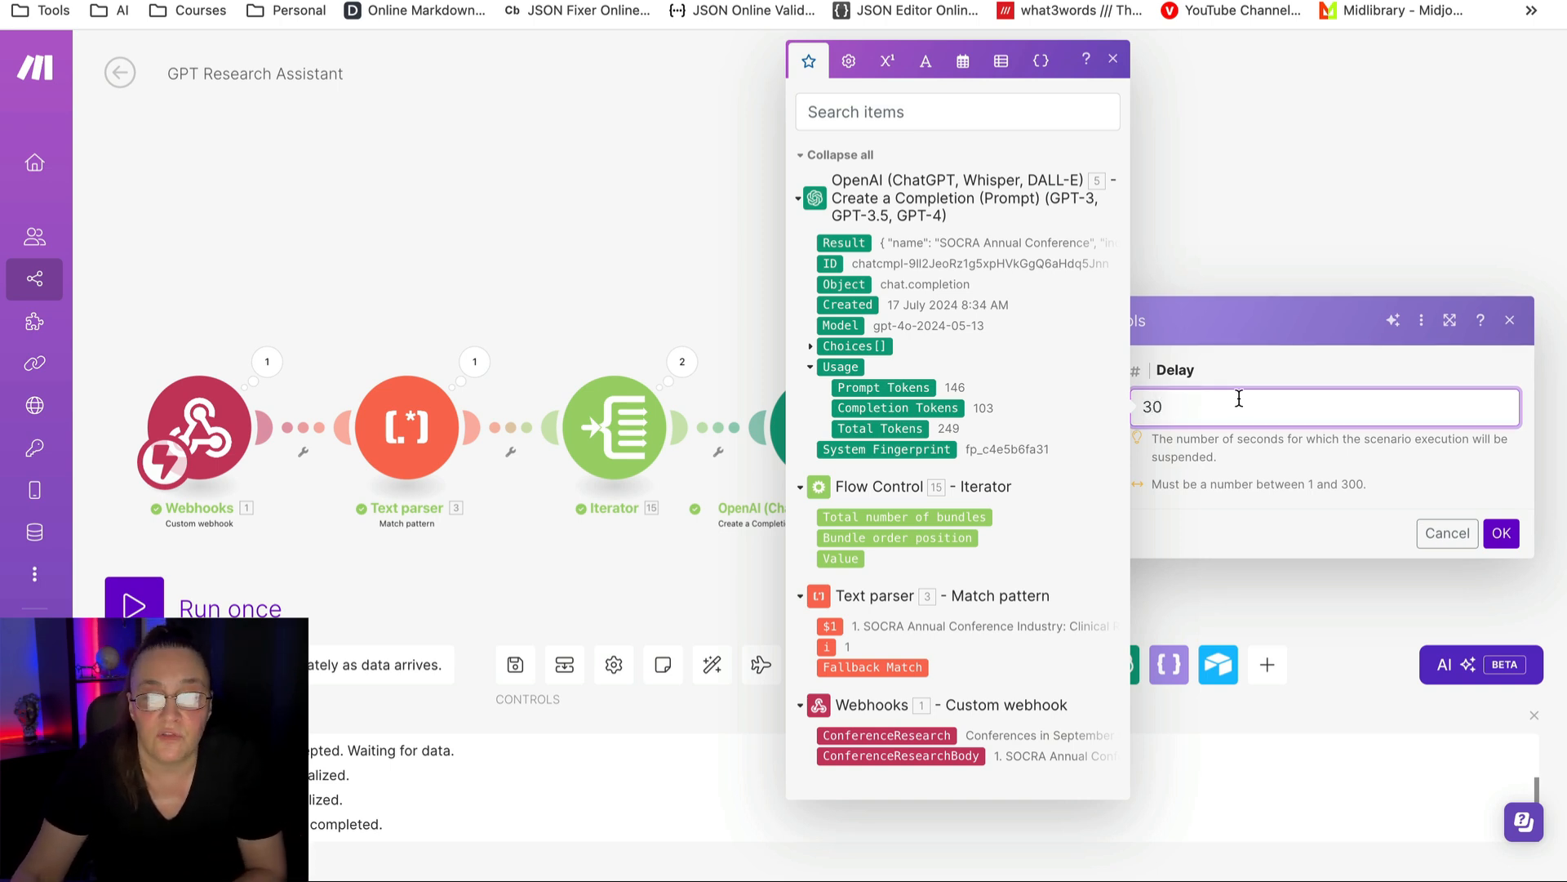
pyautogui.click(1448, 533)
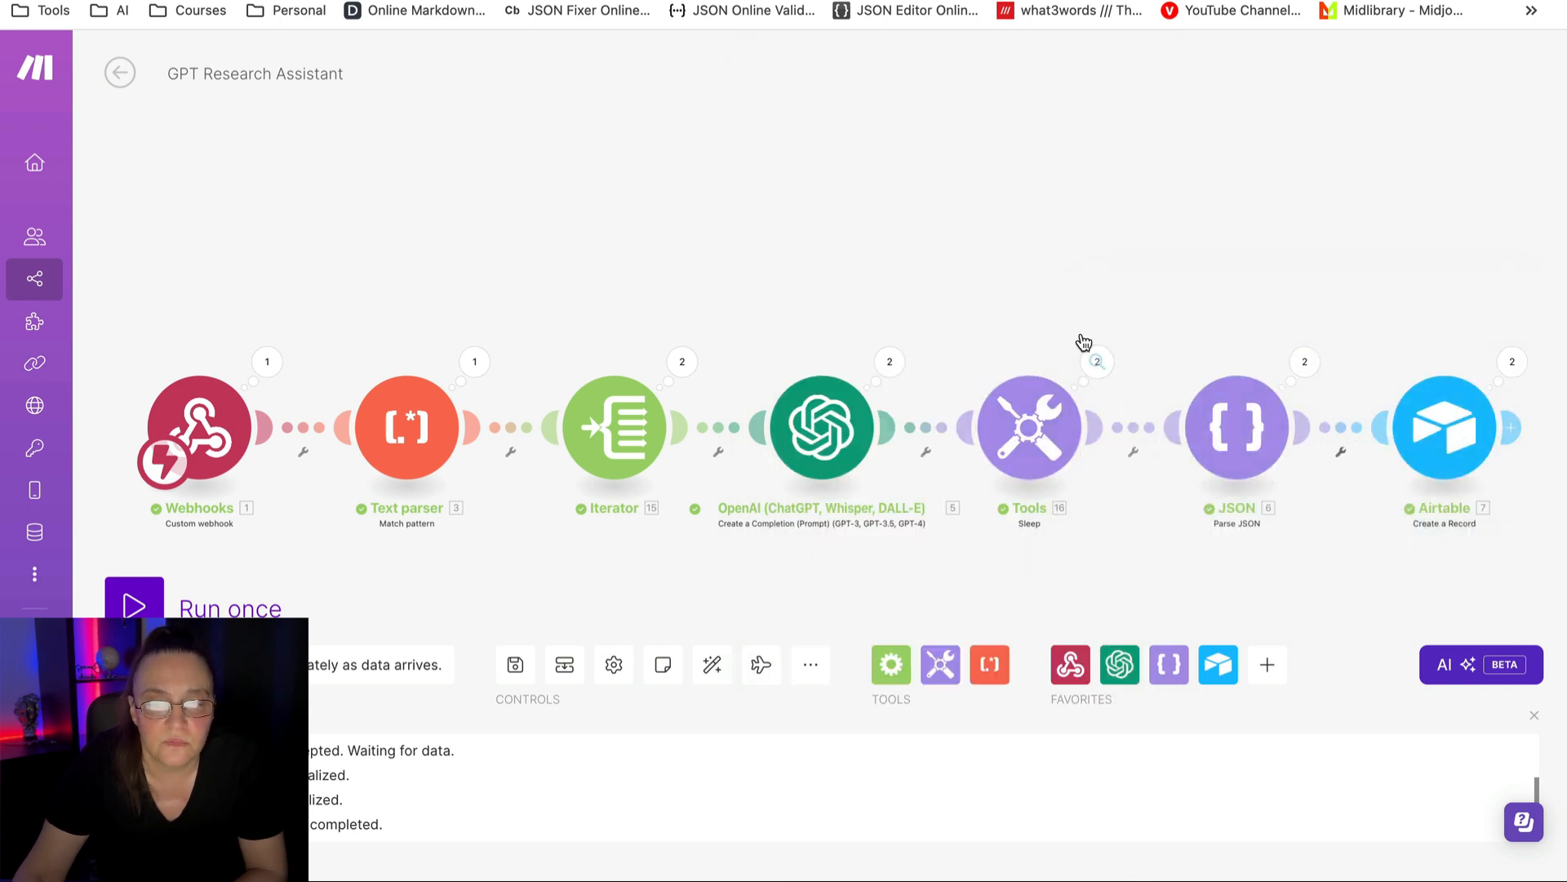
# - Examine the JSON module's settings and the OpenAI Result mapped to its JSON string
pyautogui.click(1242, 399)
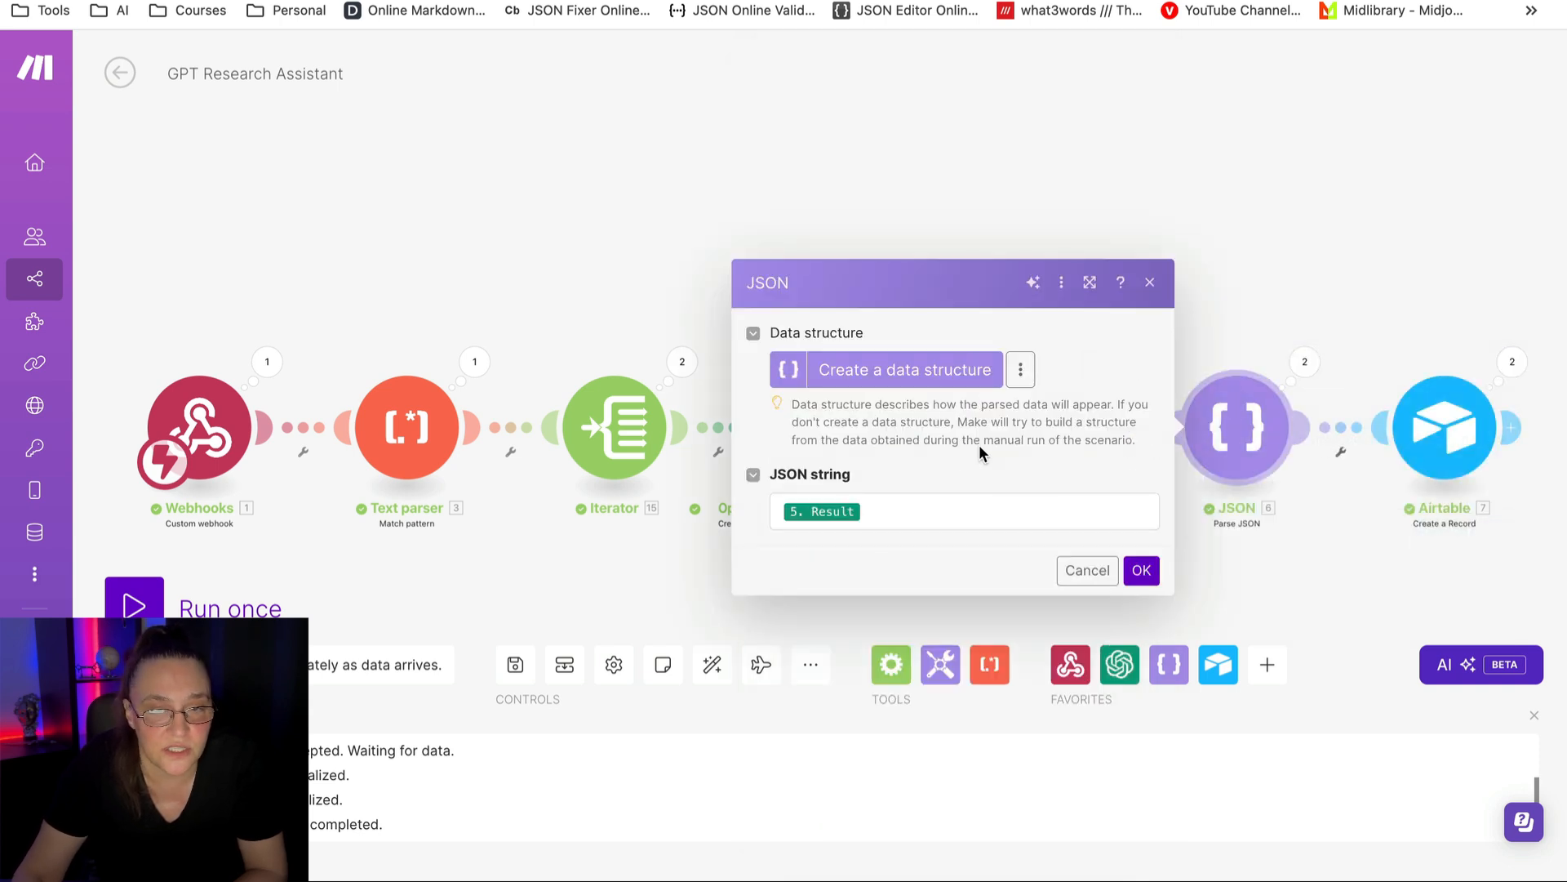
pyautogui.click(914, 514)
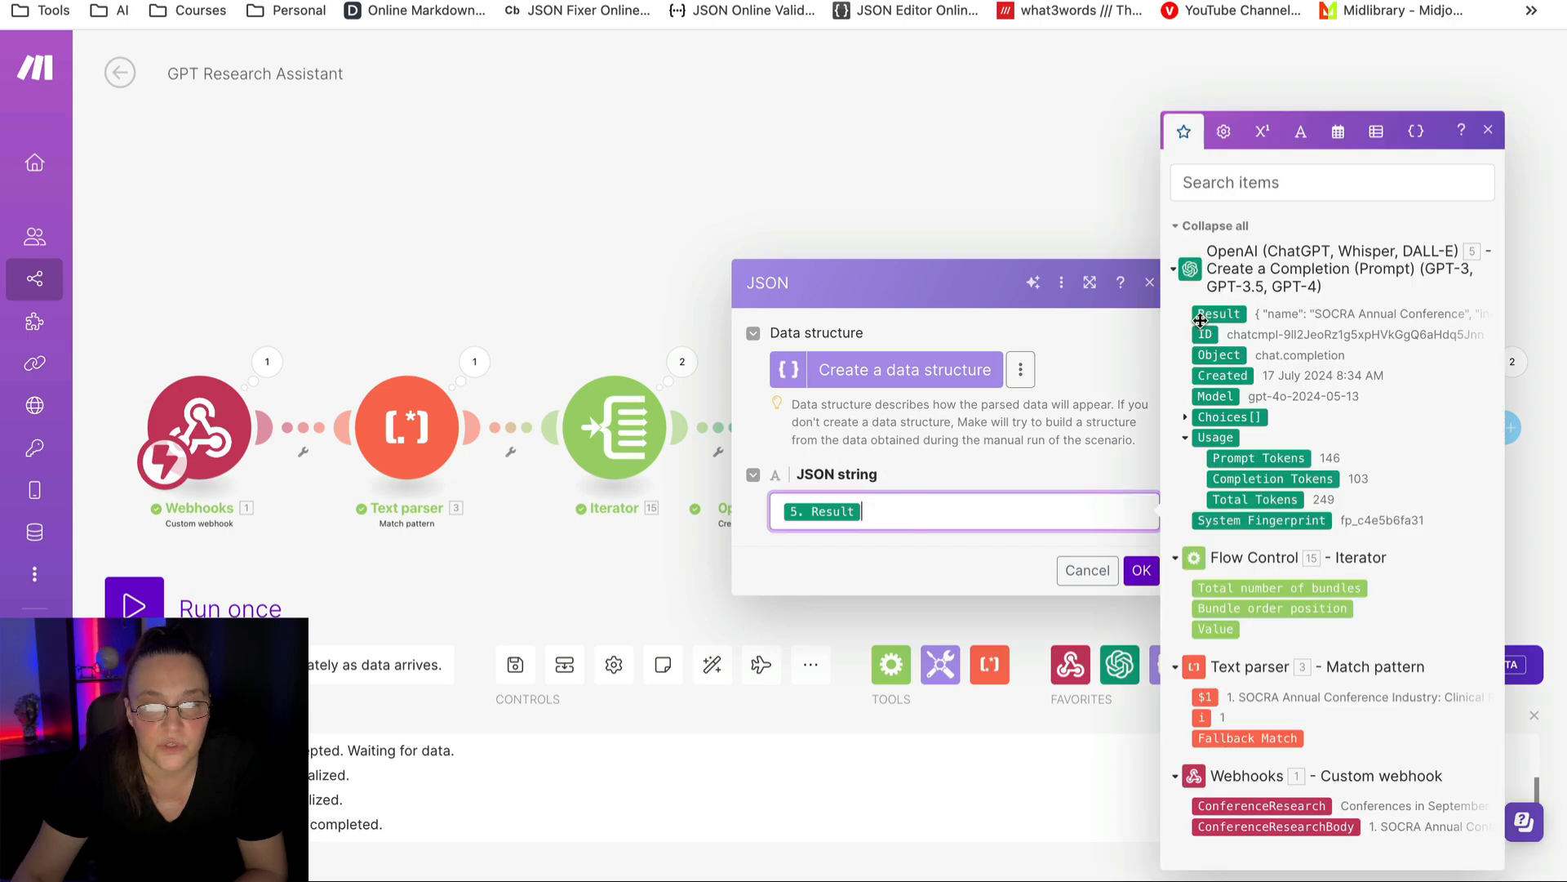
pyautogui.click(1044, 204)
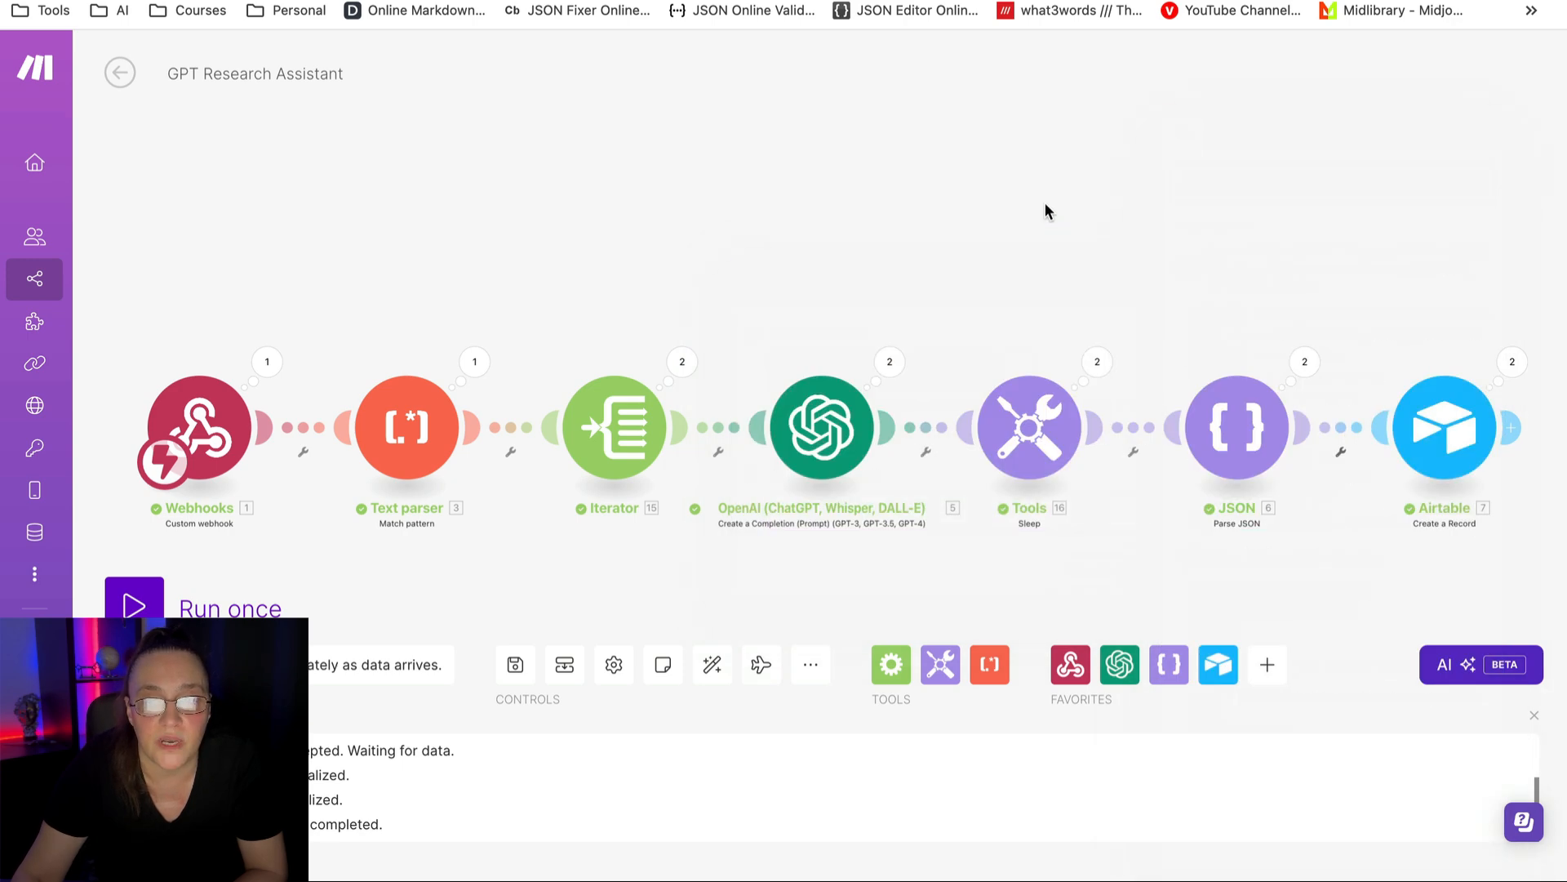
# - Review the Airtable module's base, table and record field mappings, checking the parsed JSON items available for Conference name
pyautogui.click(1436, 414)
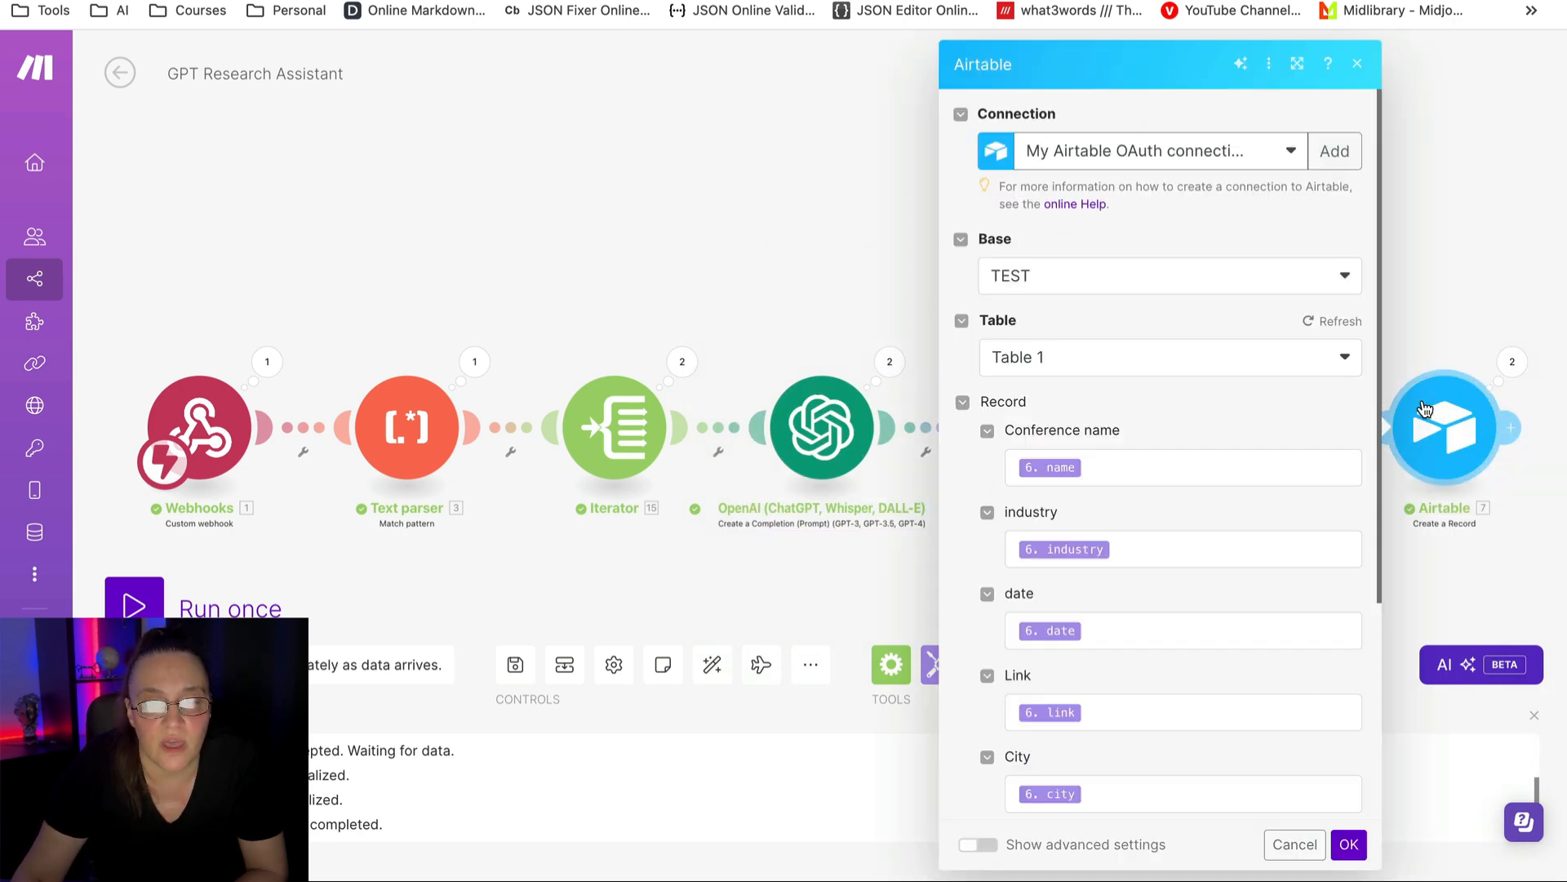
pyautogui.scroll(-3, 1196, 373)
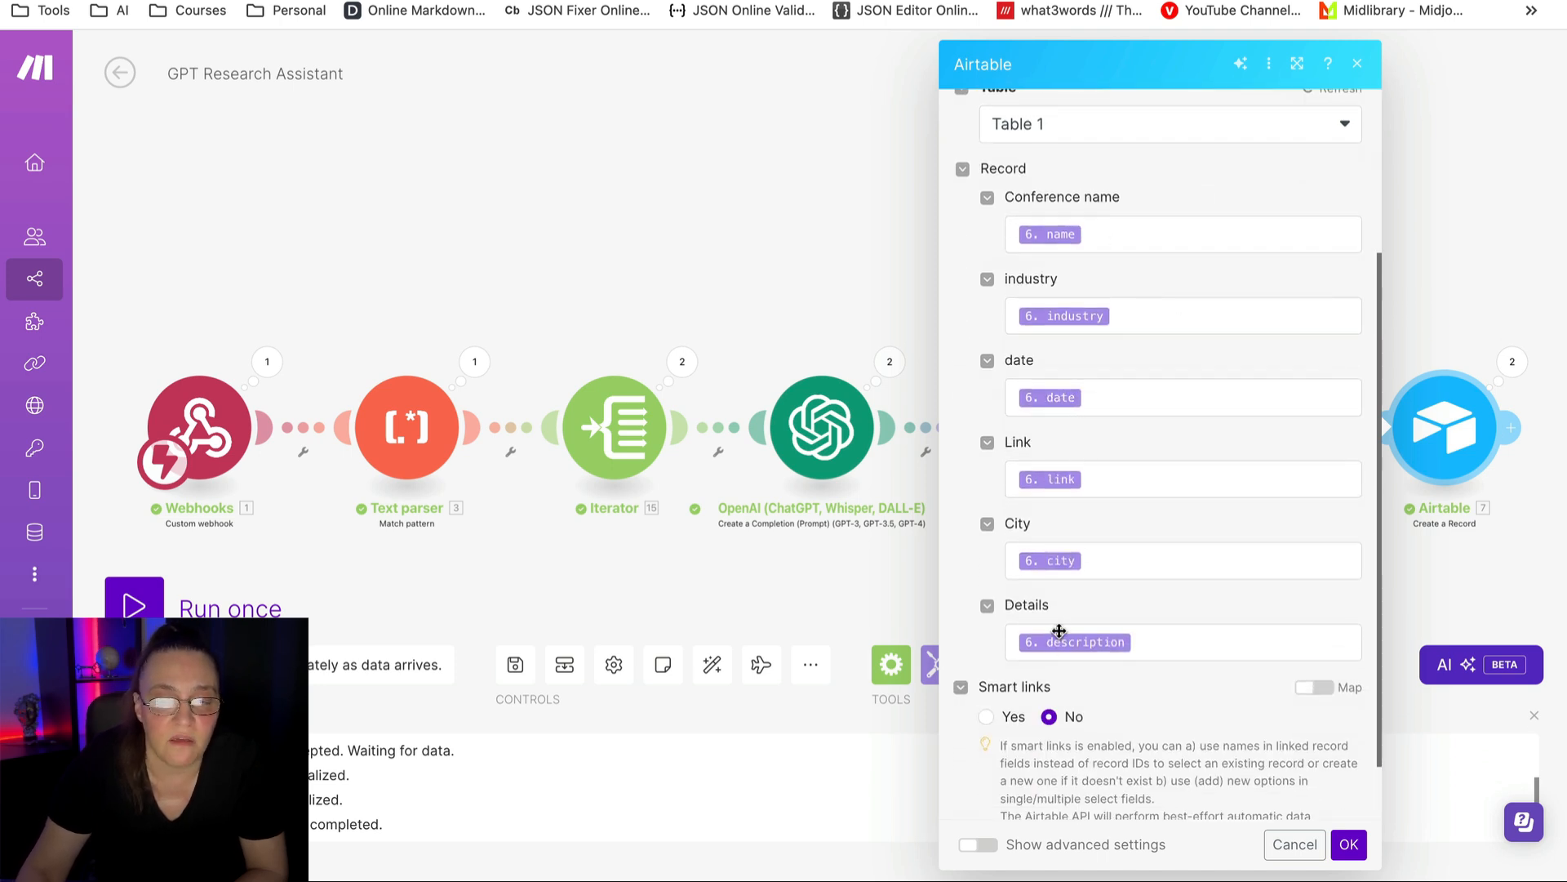
pyautogui.click(1118, 236)
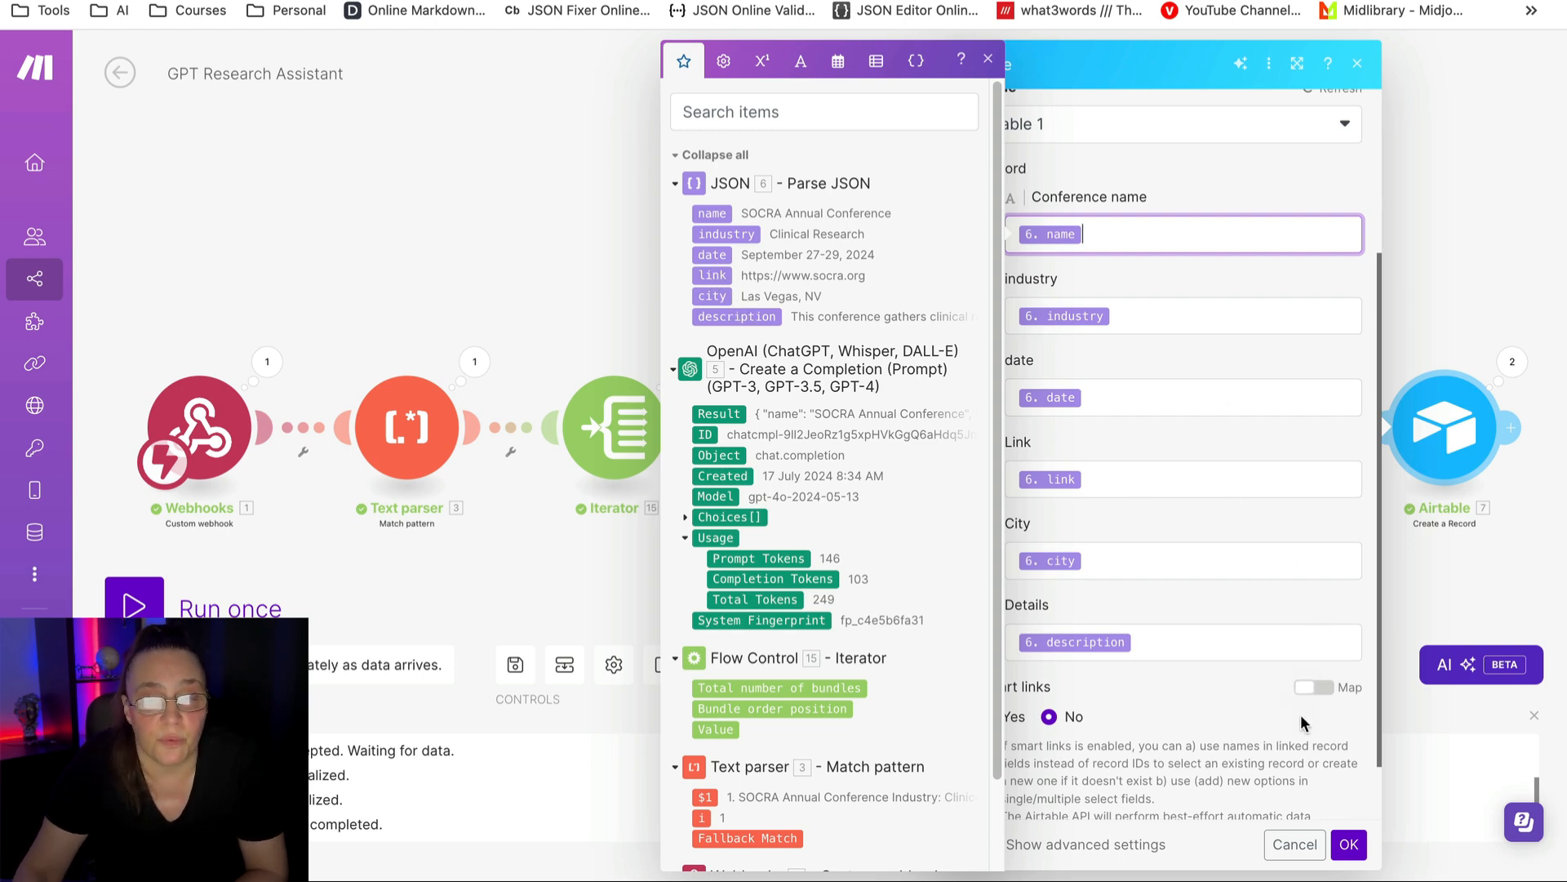
pyautogui.click(1343, 846)
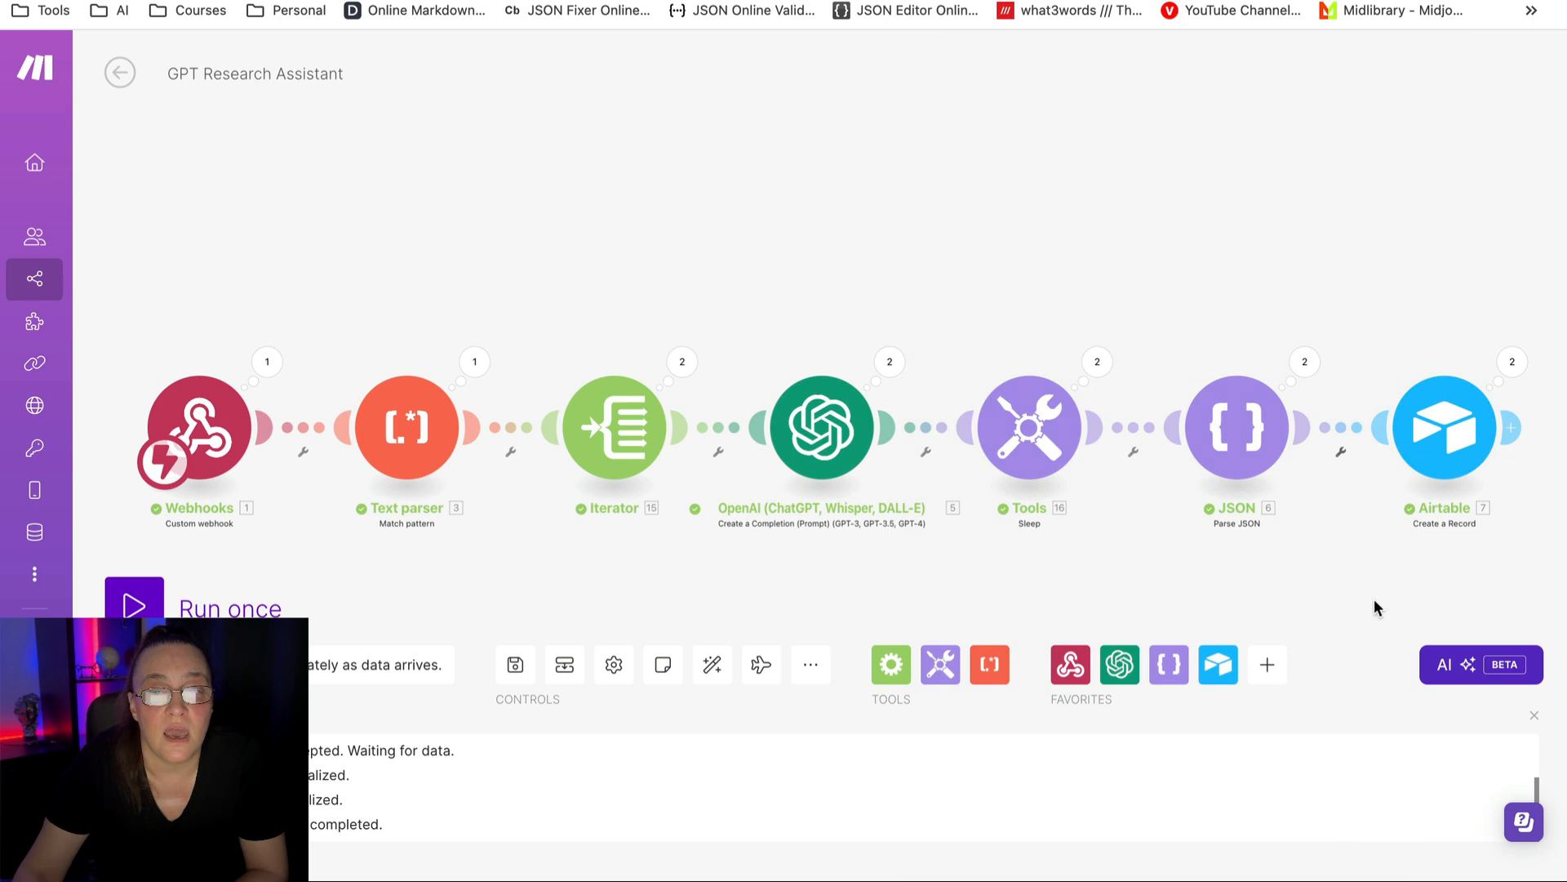